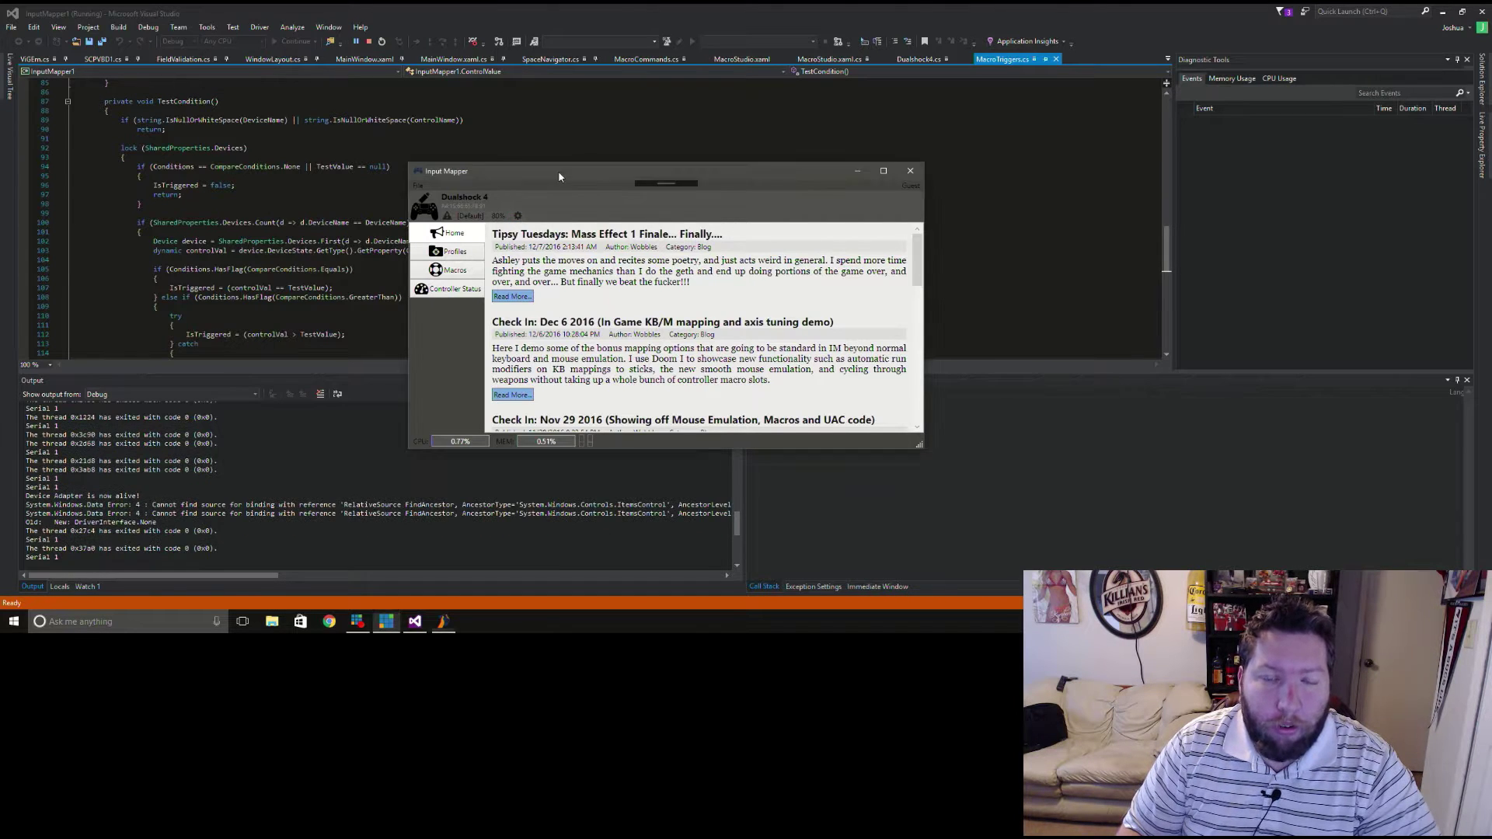
Open the Dualshock 4 profile's controller details and expand its Controller properties
drag(558, 175, 591, 185)
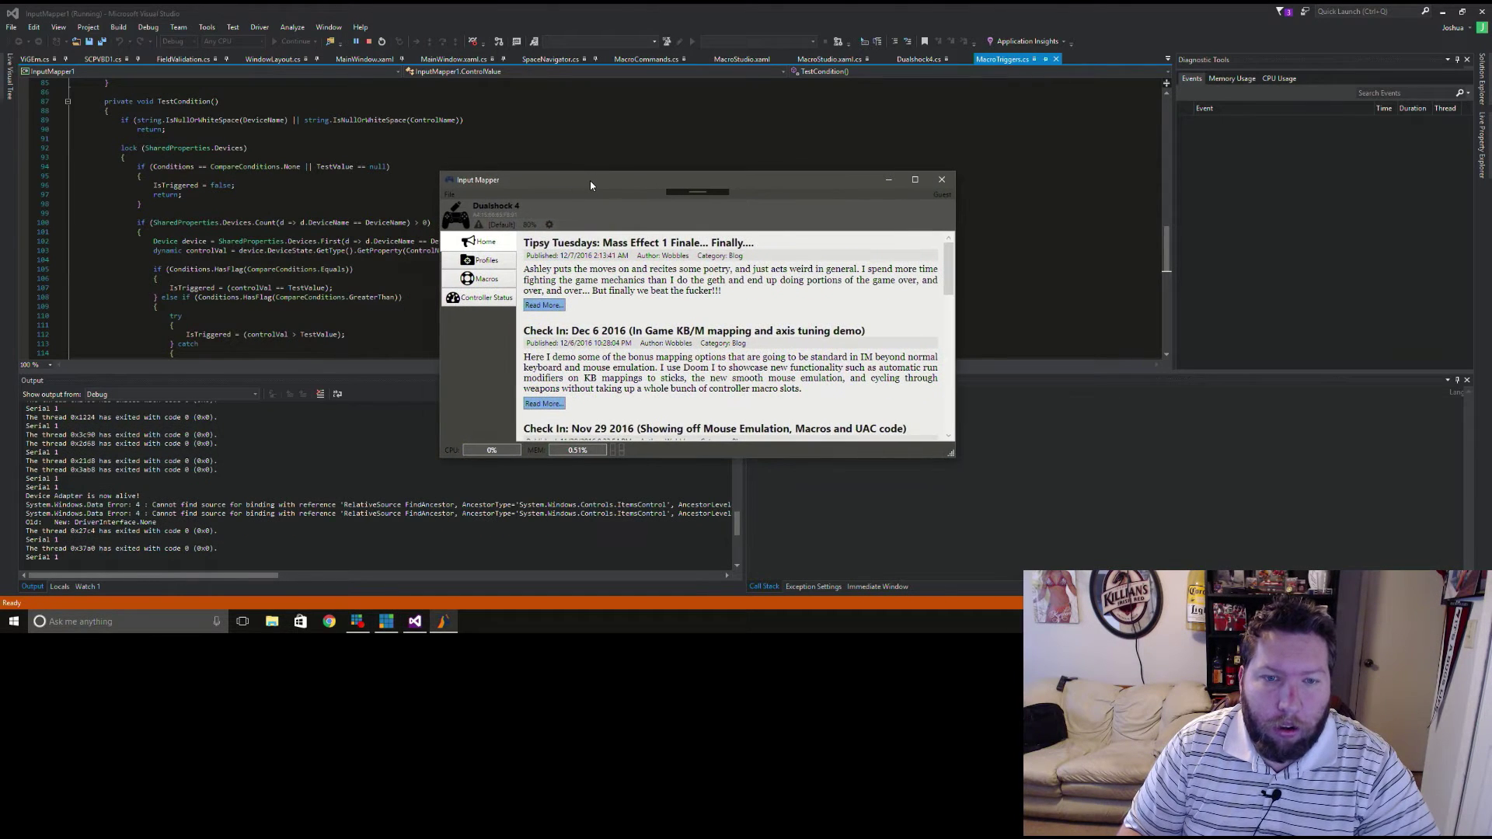
click(548, 224)
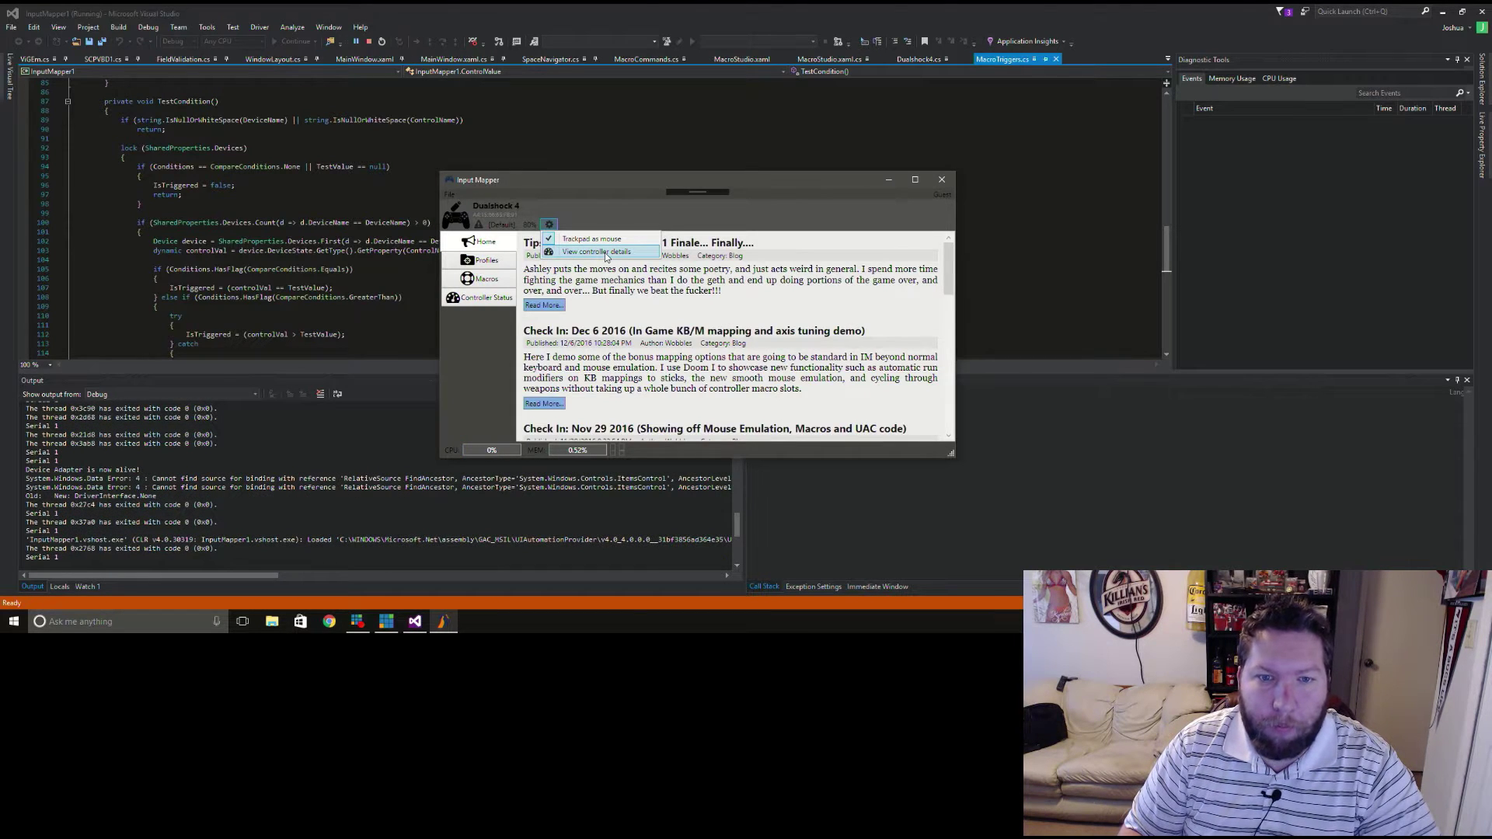
click(605, 253)
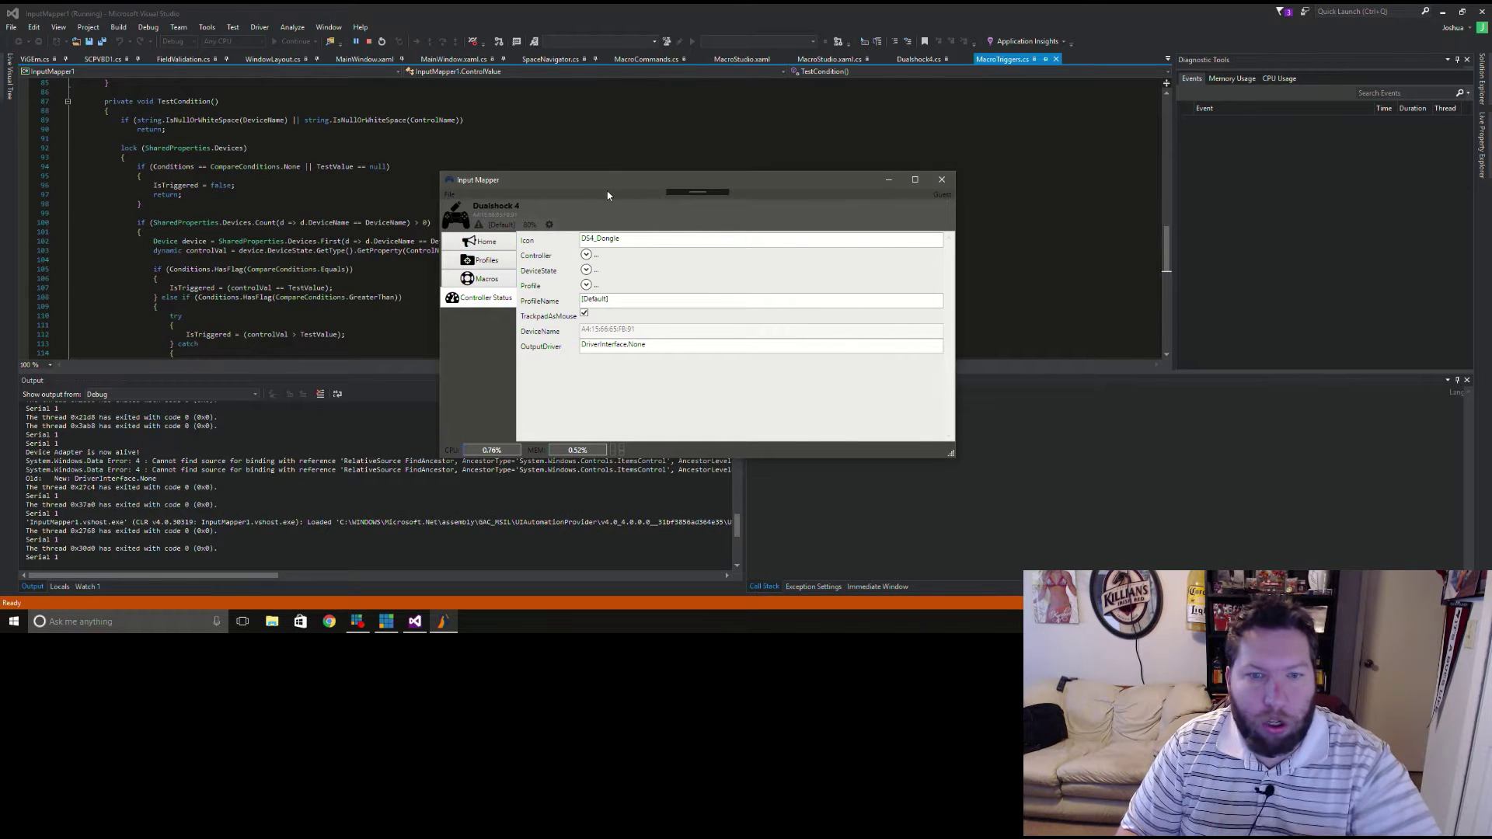
drag(567, 188, 544, 167)
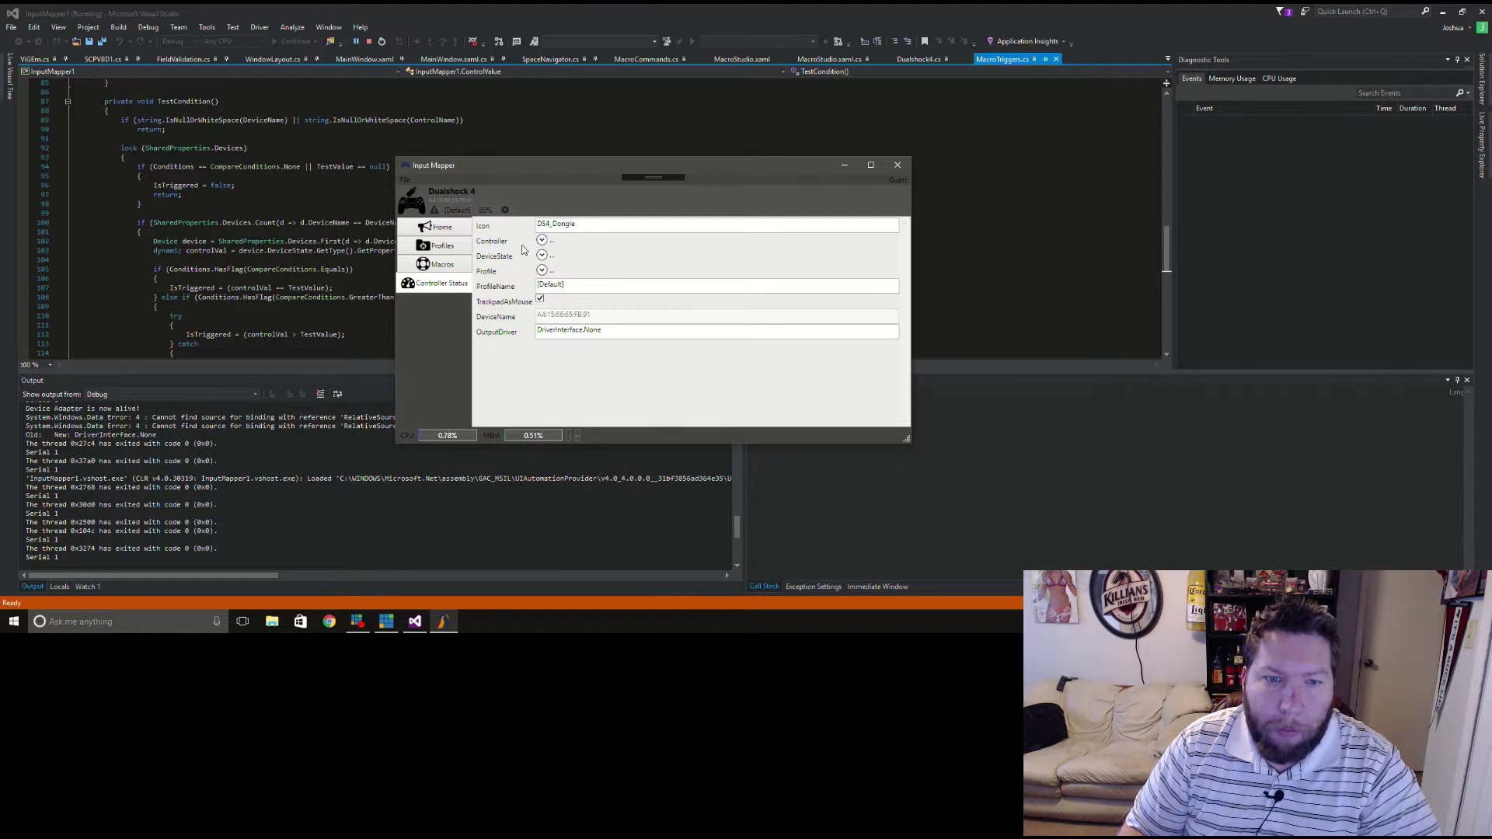
click(542, 240)
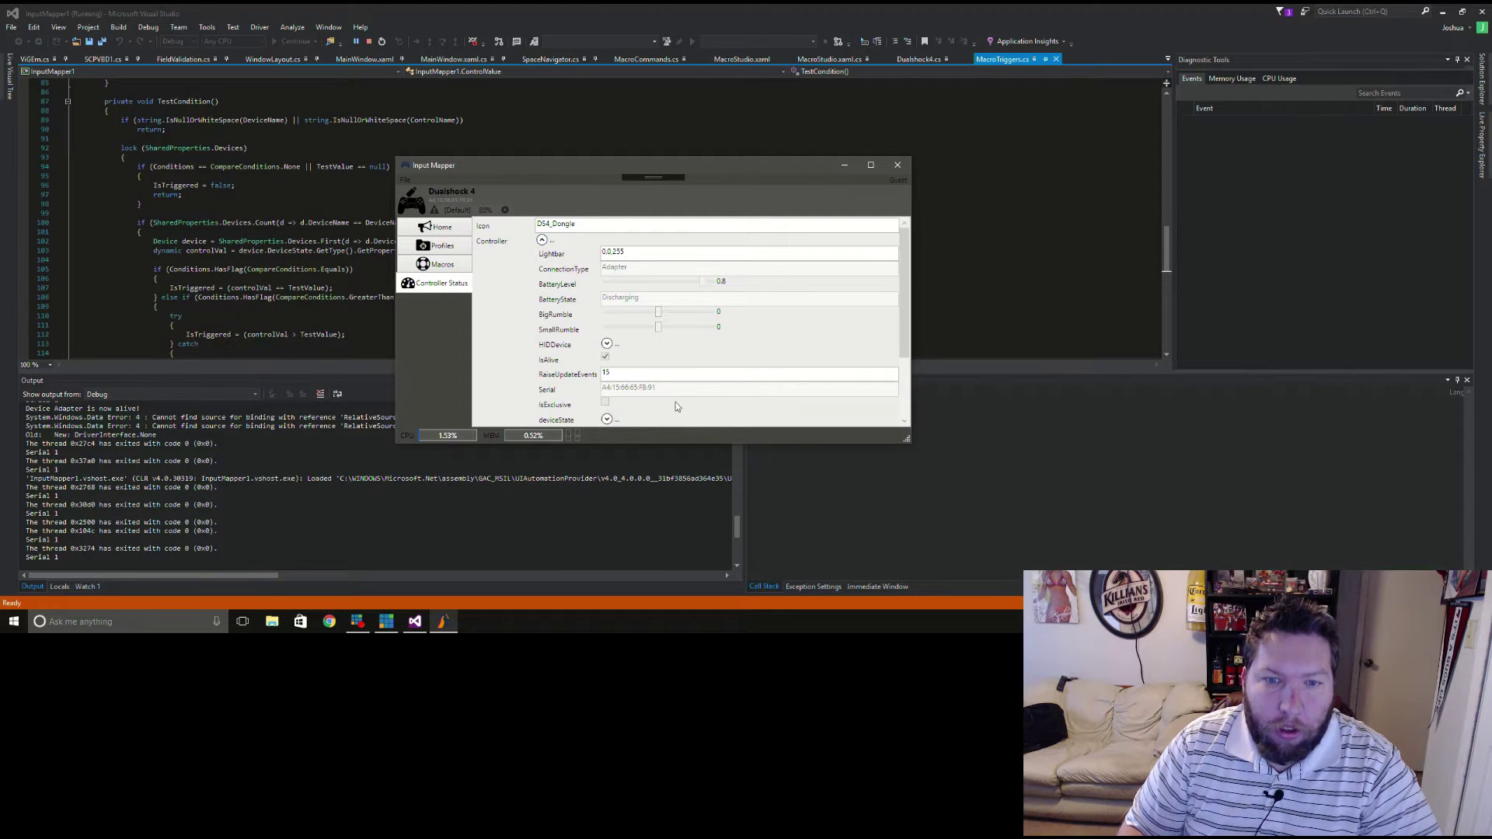
Expand the HIDDevice properties and its Capabilities, then collapse HIDDevice again
scroll(675, 402, down, 5)
scroll(806, 365, up, 2)
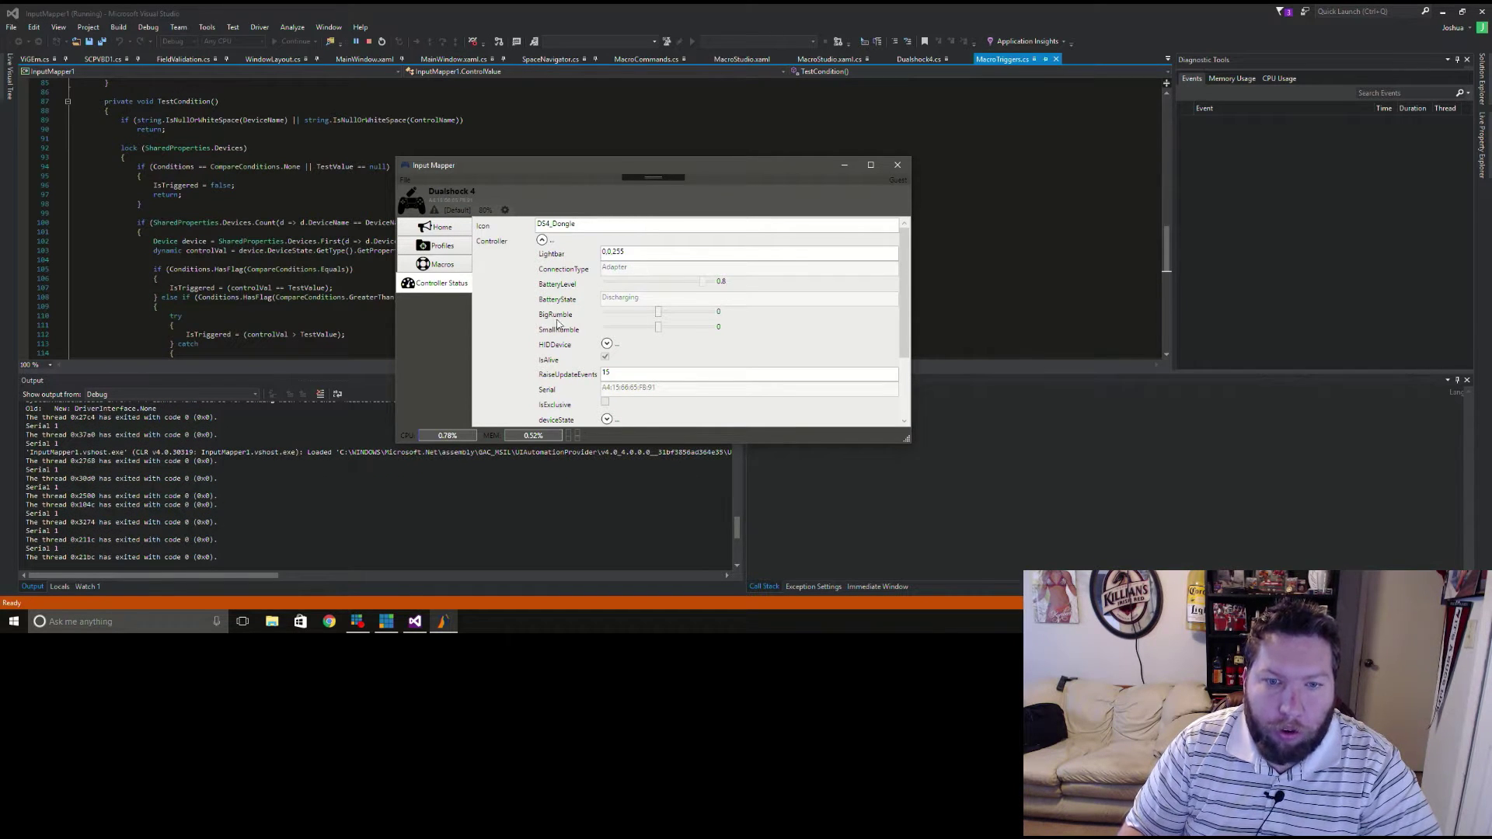
scroll(557, 323, down, 1)
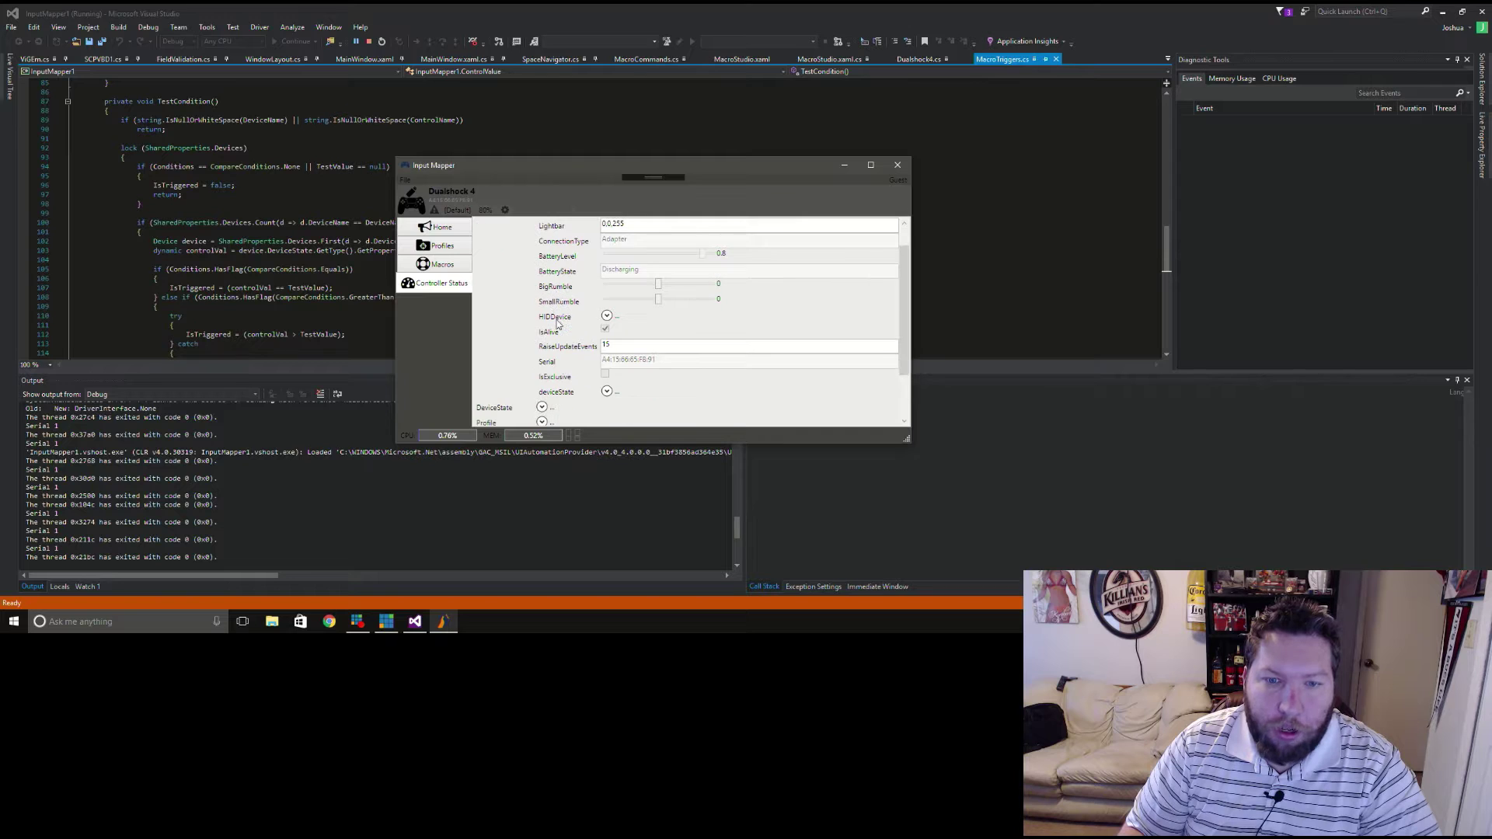
click(607, 317)
scroll(519, 288, down, 2)
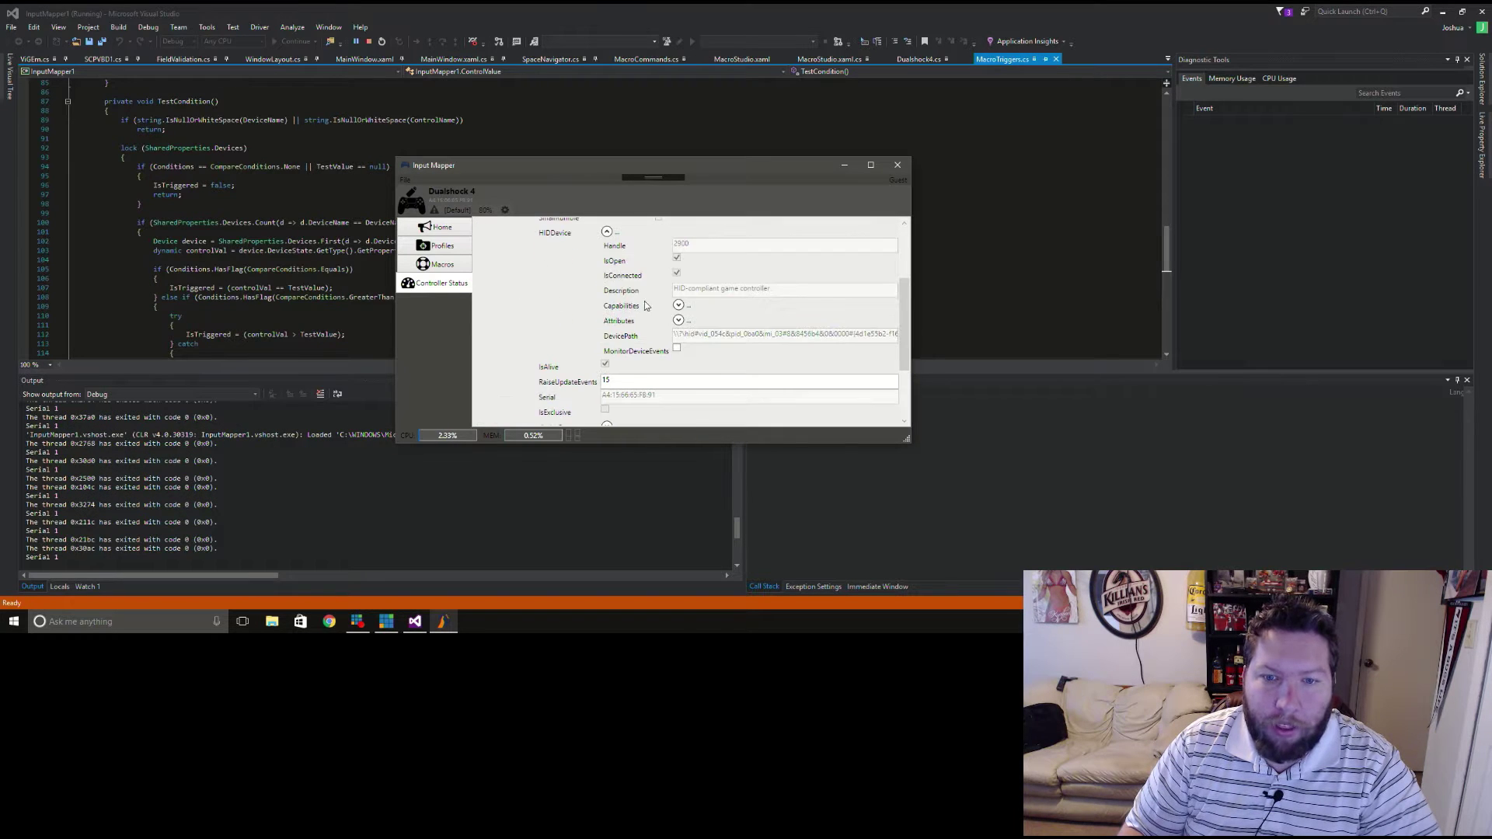
click(679, 305)
scroll(633, 327, down, 3)
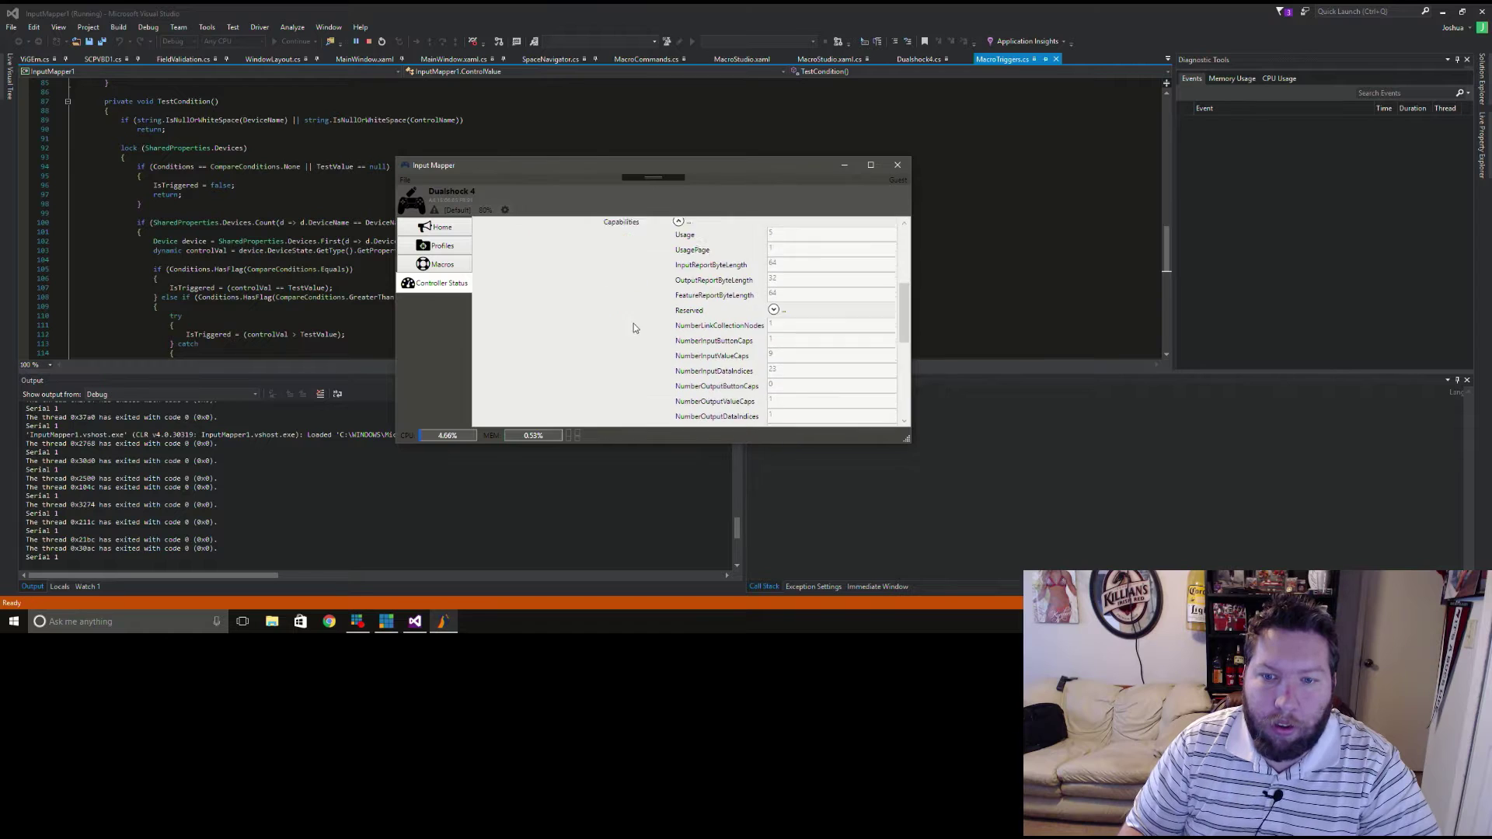
scroll(633, 326, up, 5)
click(607, 343)
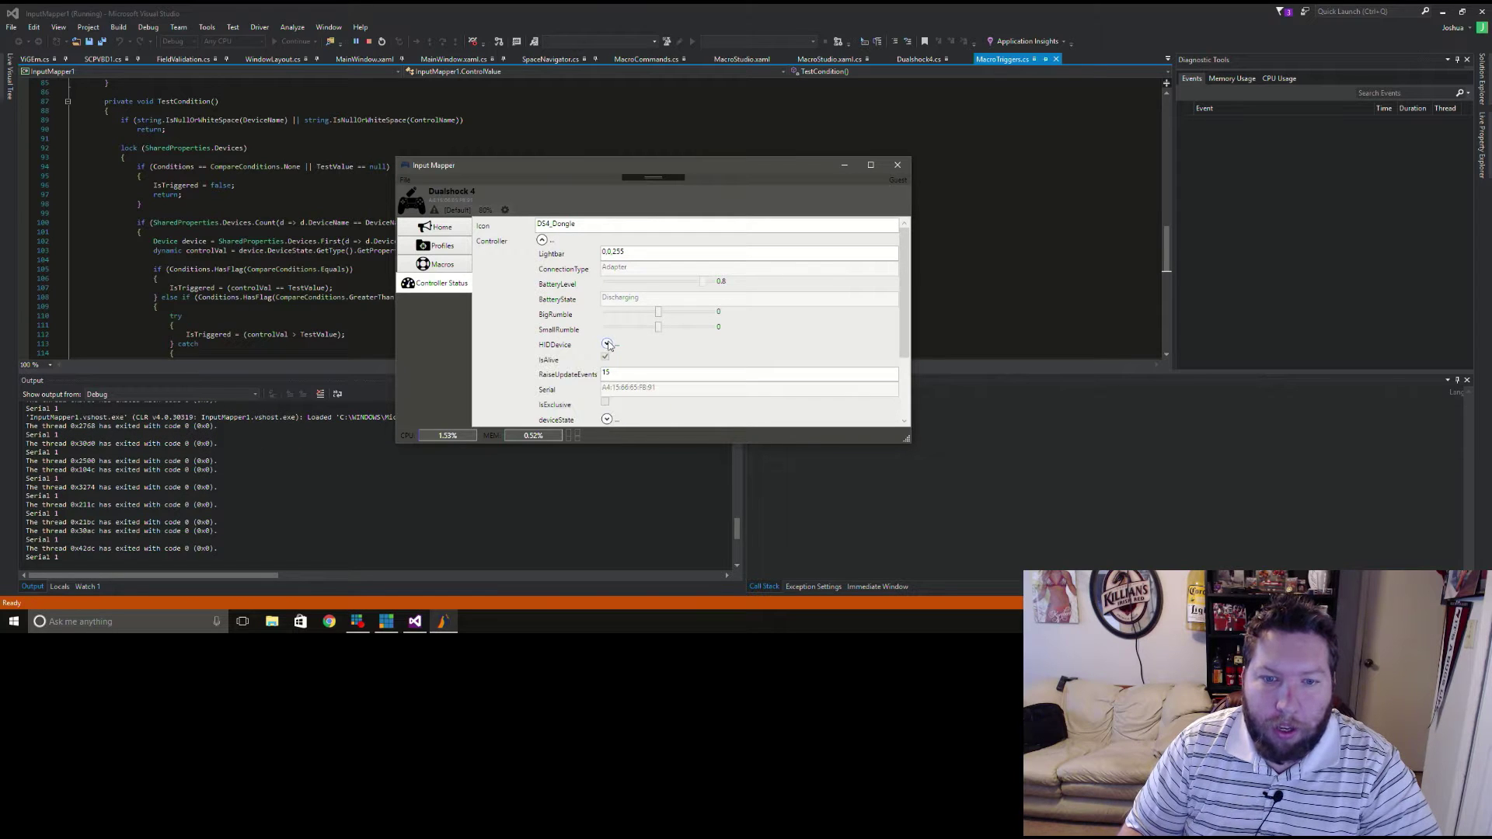
Expand deviceState and scroll through the live button, trigger, stick, accelerometer and gyro values
scroll(610, 349, down, 2)
click(607, 363)
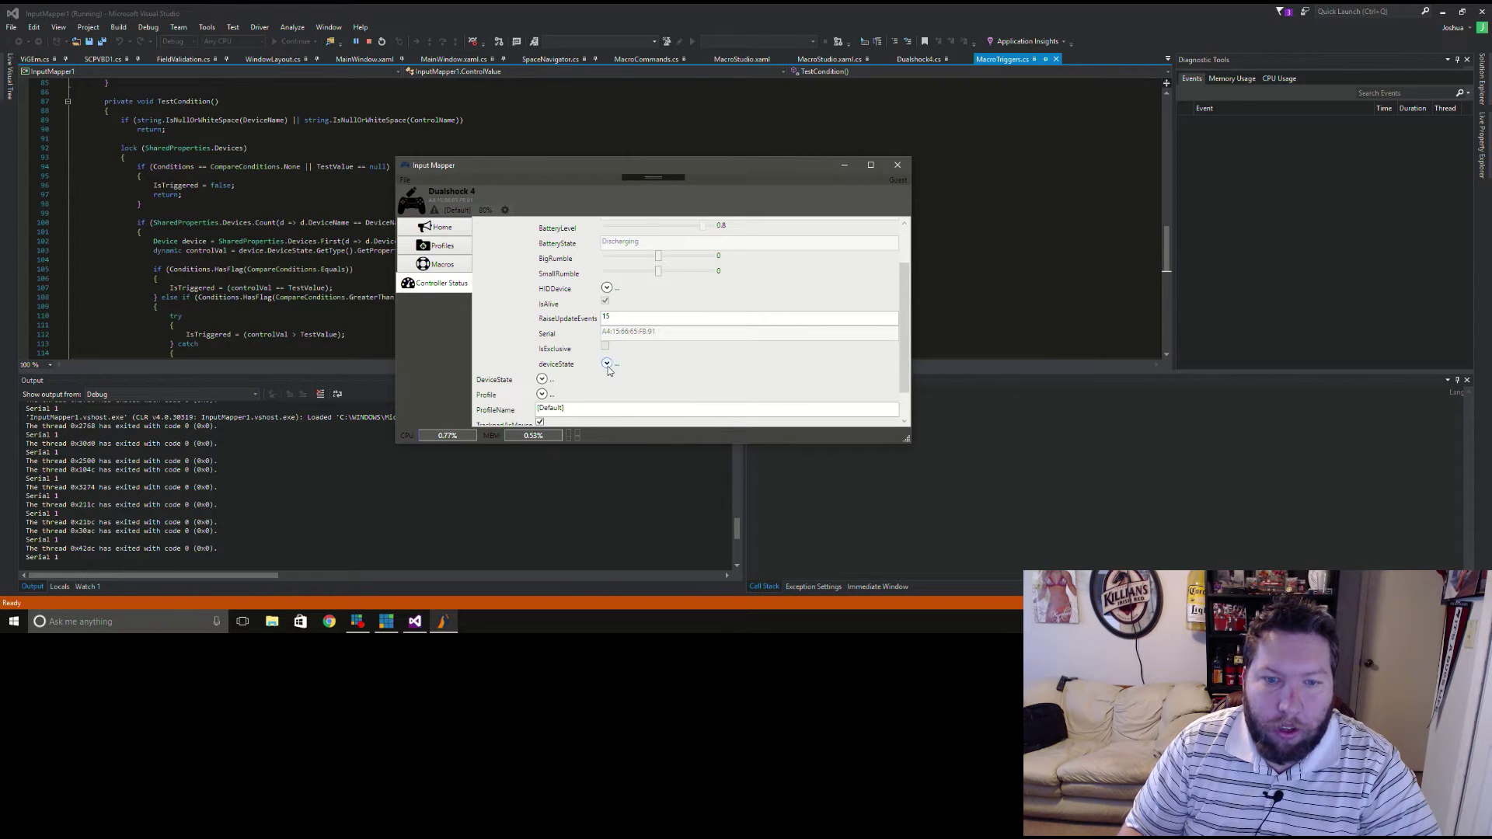
scroll(699, 342, down, 5)
scroll(783, 361, down, 4)
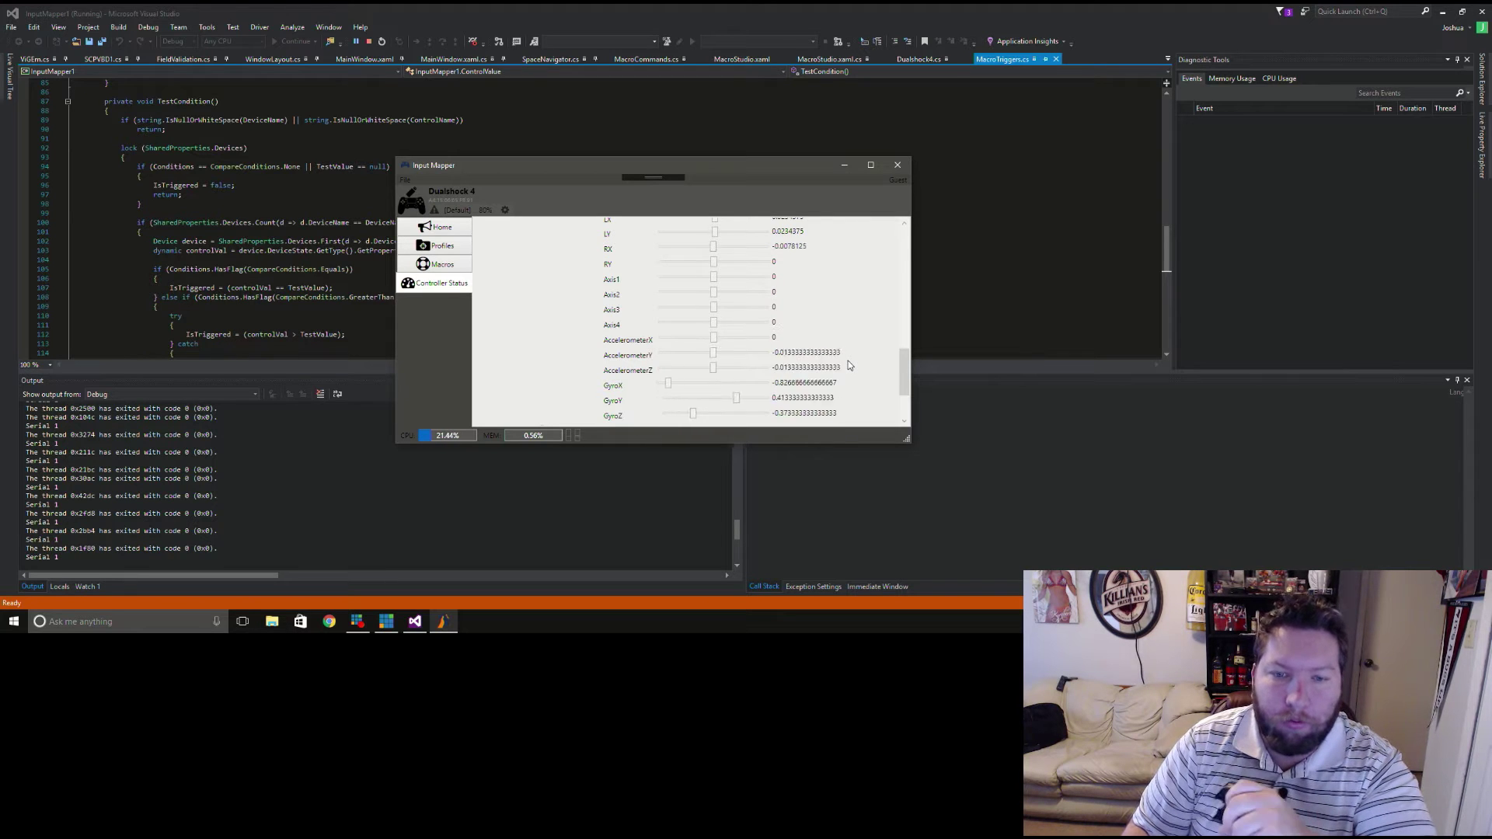
scroll(846, 360, down, 3)
scroll(572, 388, up, 4)
scroll(571, 388, up, 6)
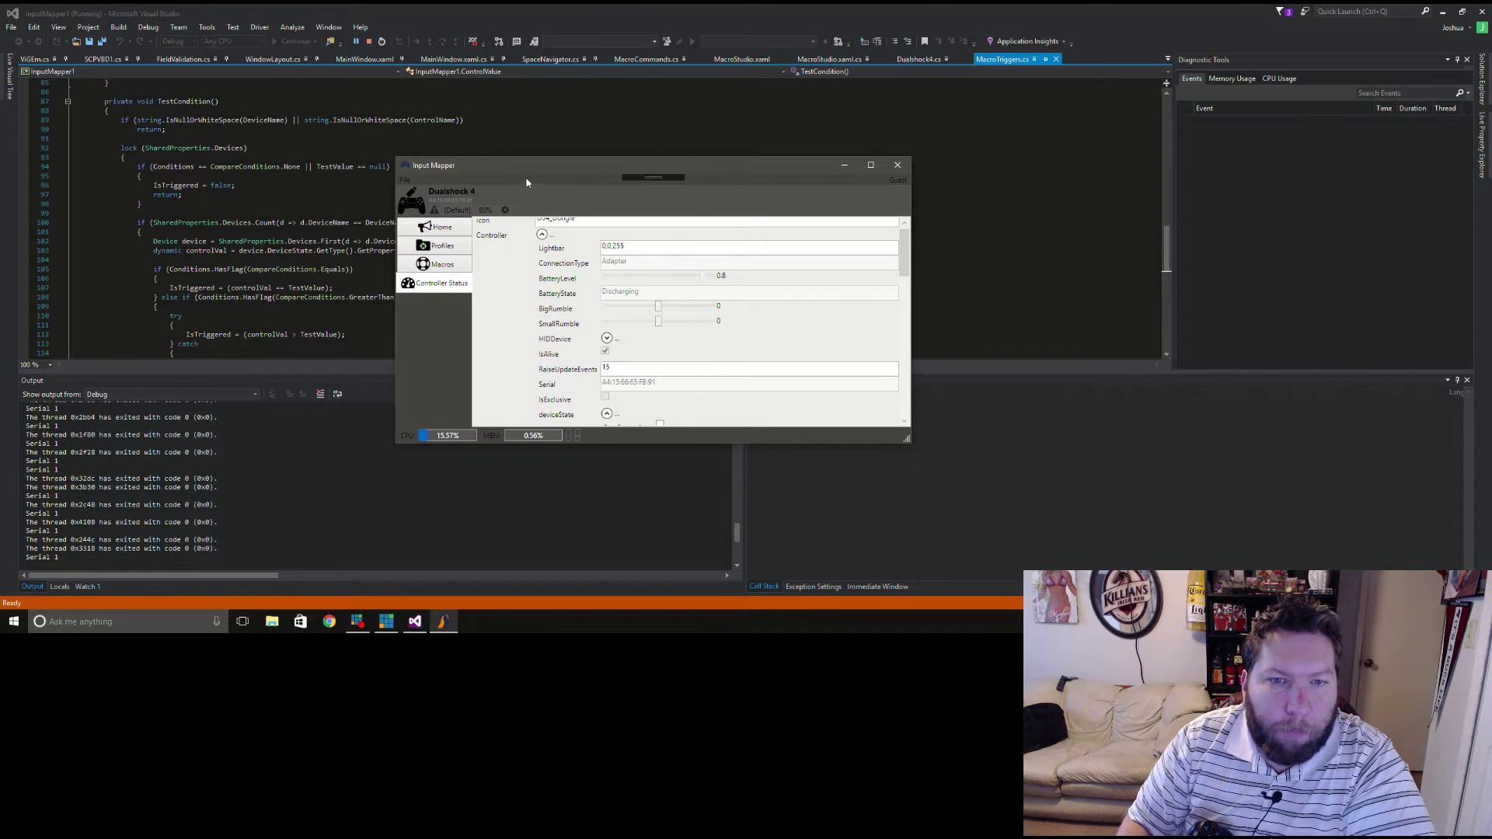
Connect the SpaceNavigator beside the Xbox 360 Controller and show the six saved profiles
drag(525, 176, 597, 188)
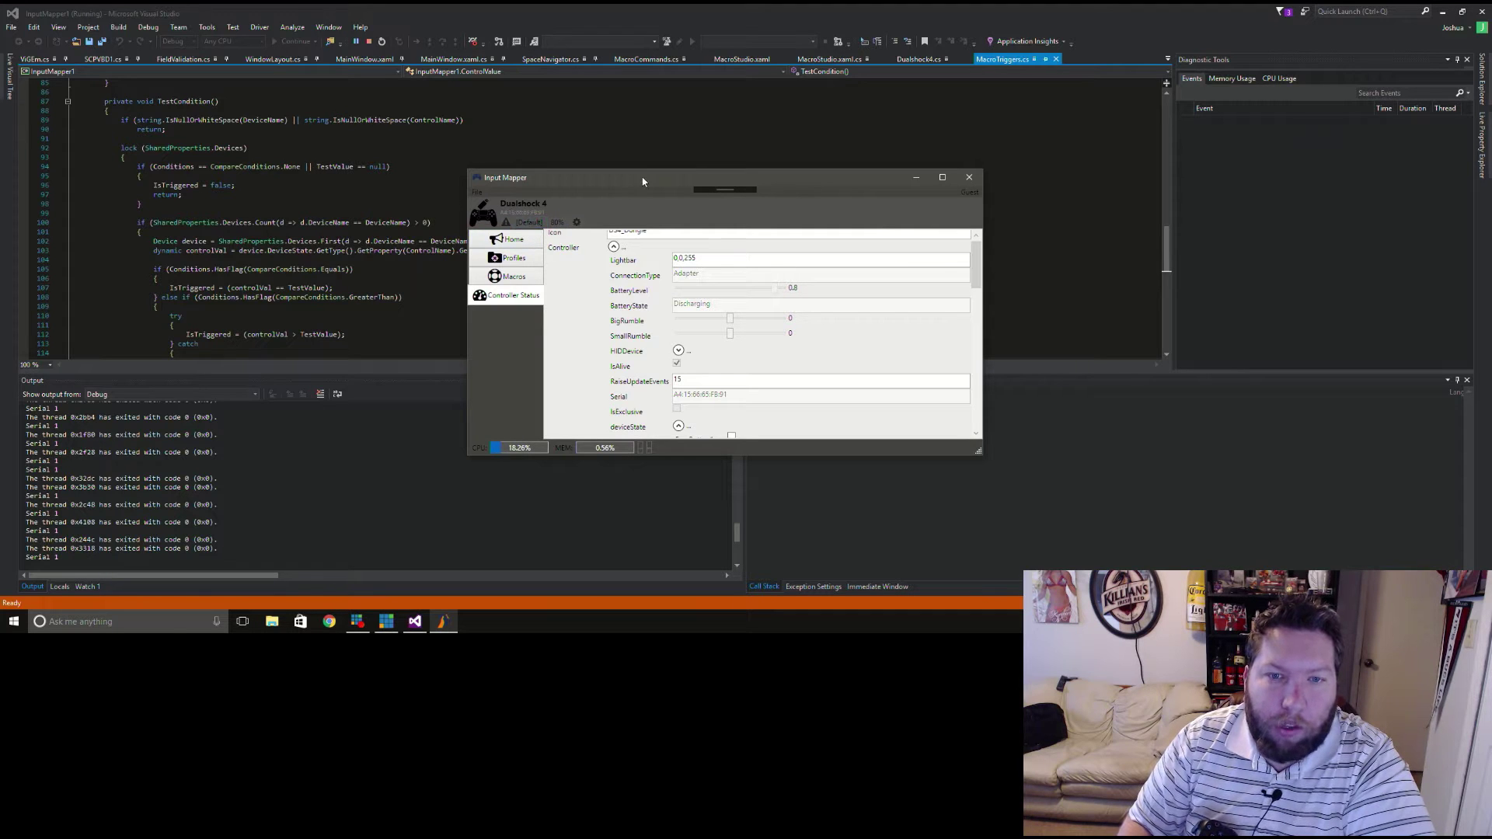
mouse_move(643, 181)
mouse_down()
mouse_move(541, 178)
mouse_move(621, 188)
mouse_up()
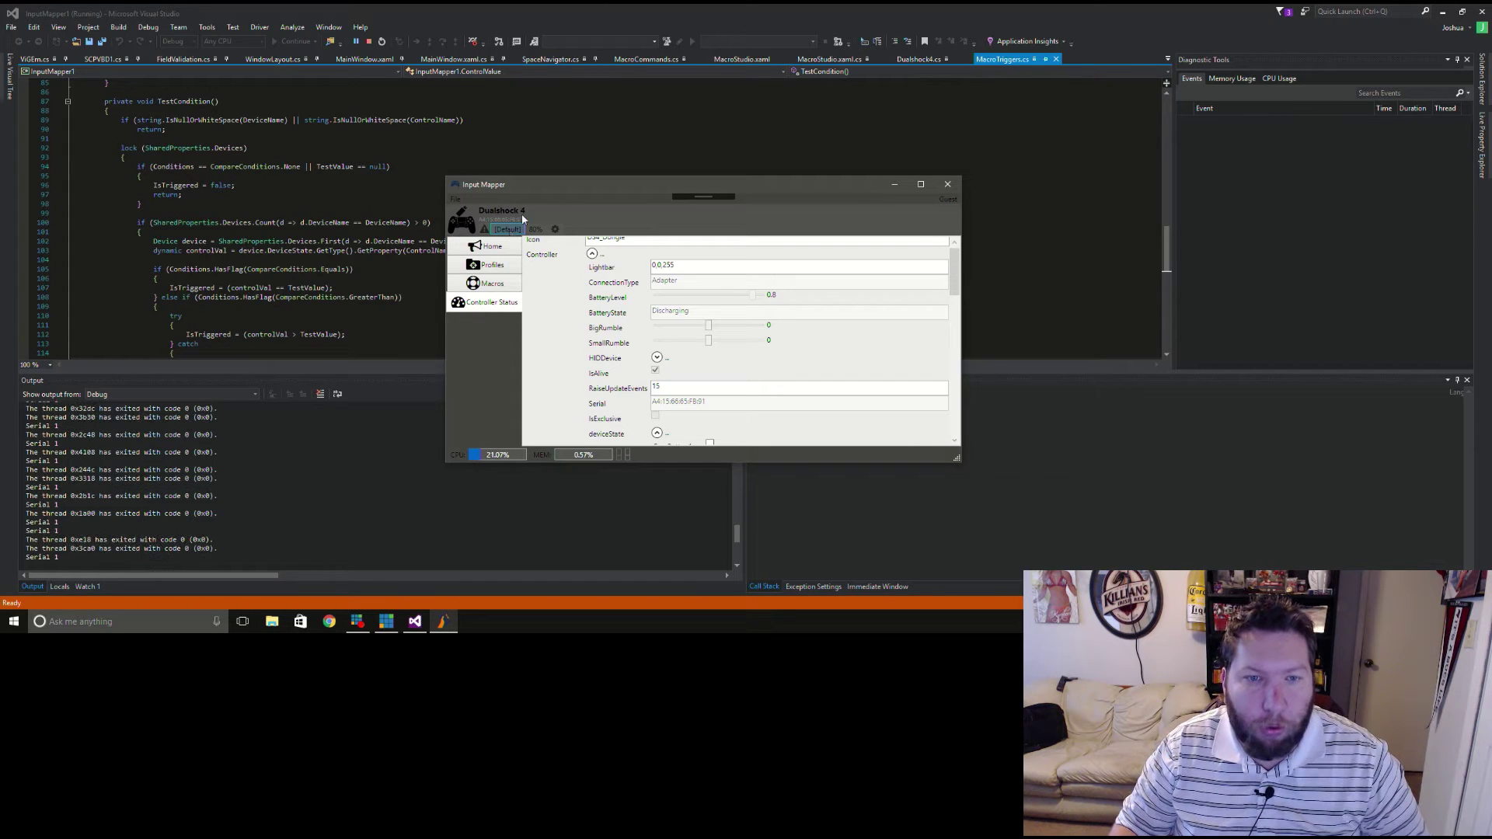
drag(560, 187, 591, 195)
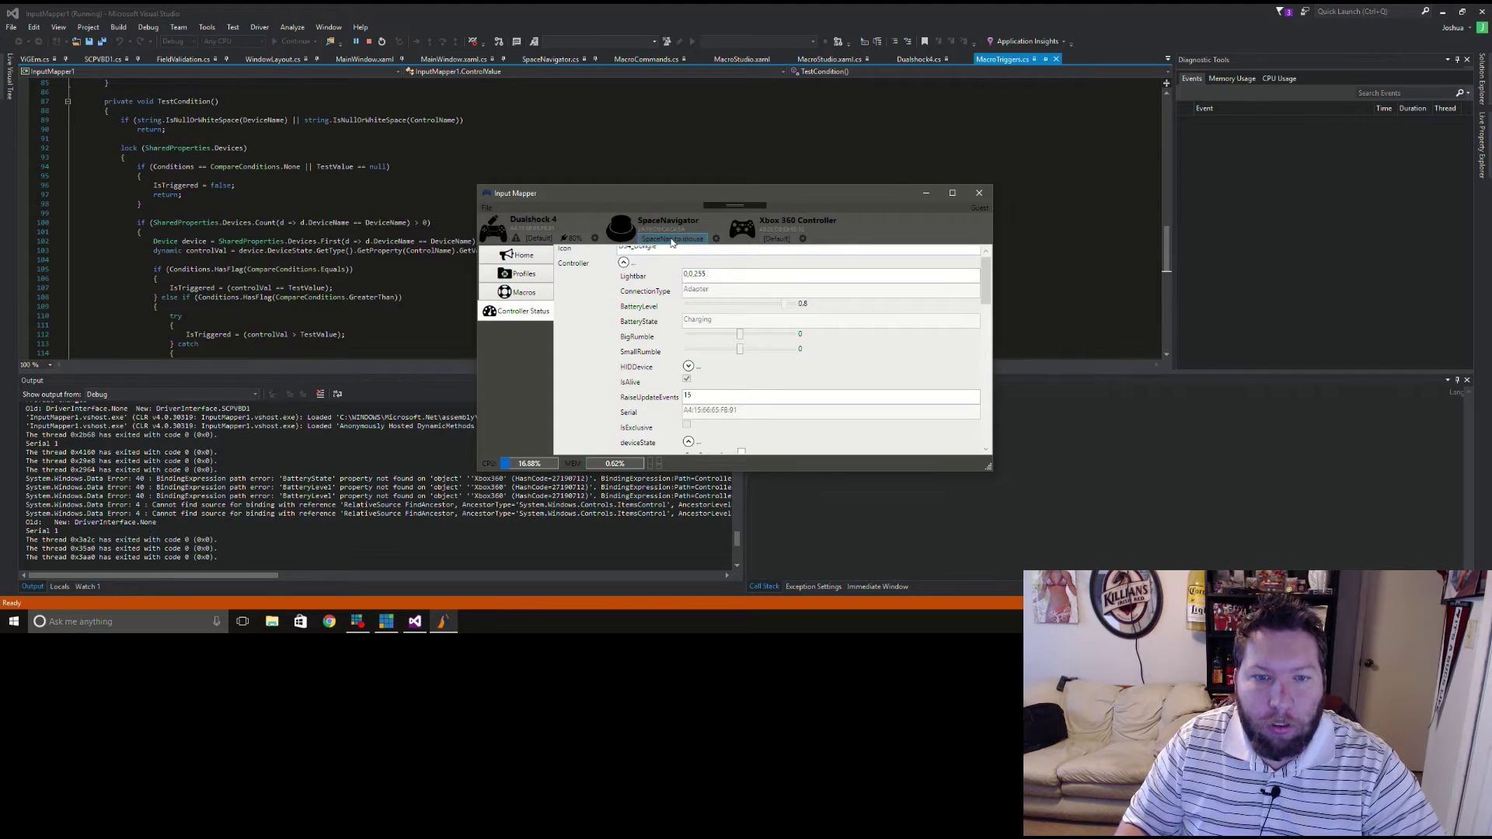
click(523, 275)
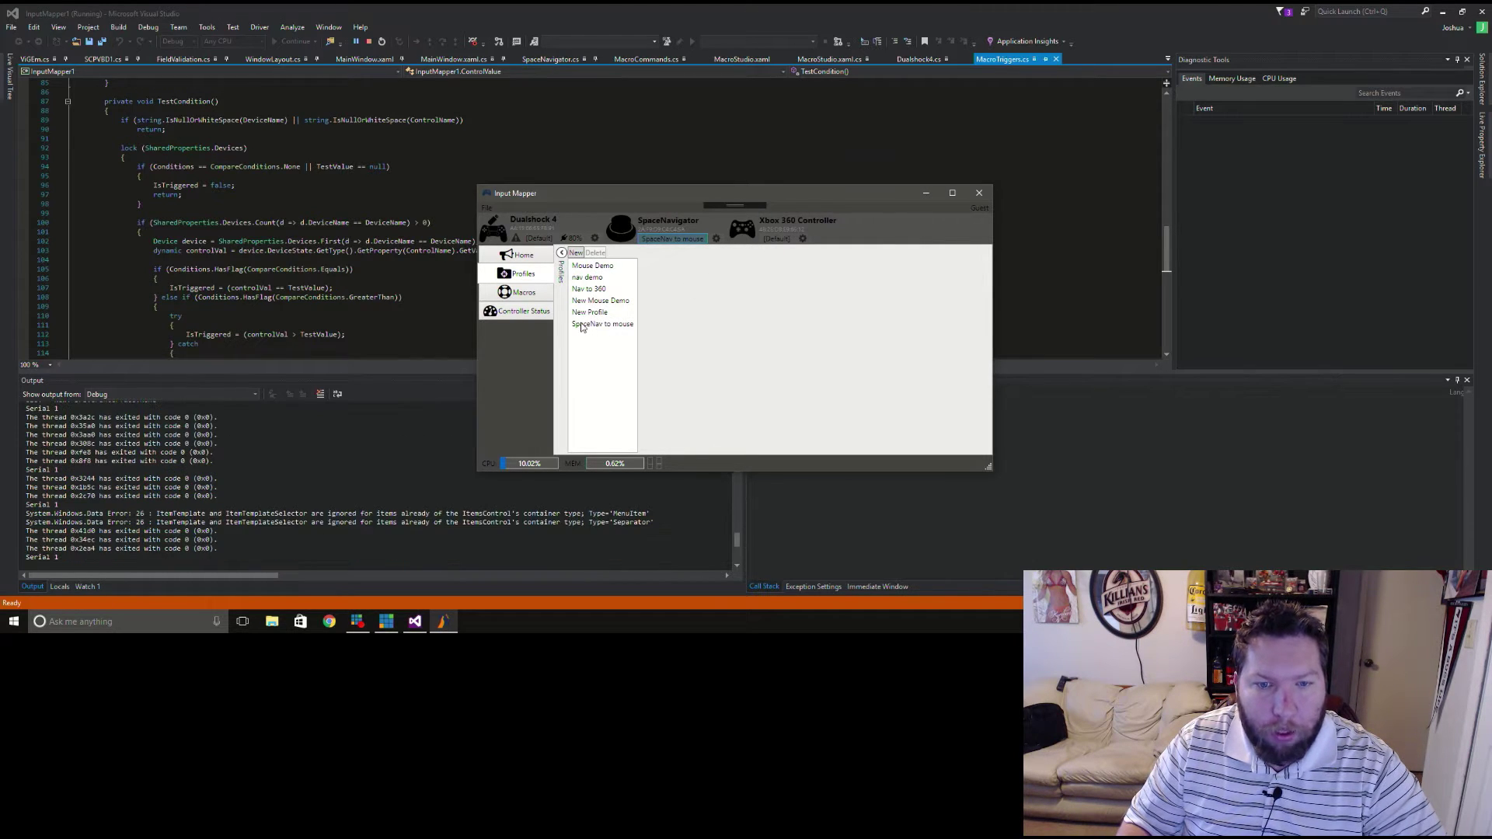
Show SpaceNav to mouse's Mapping tab with the 3D Device template, then minimize Visual Studio
click(582, 325)
click(685, 255)
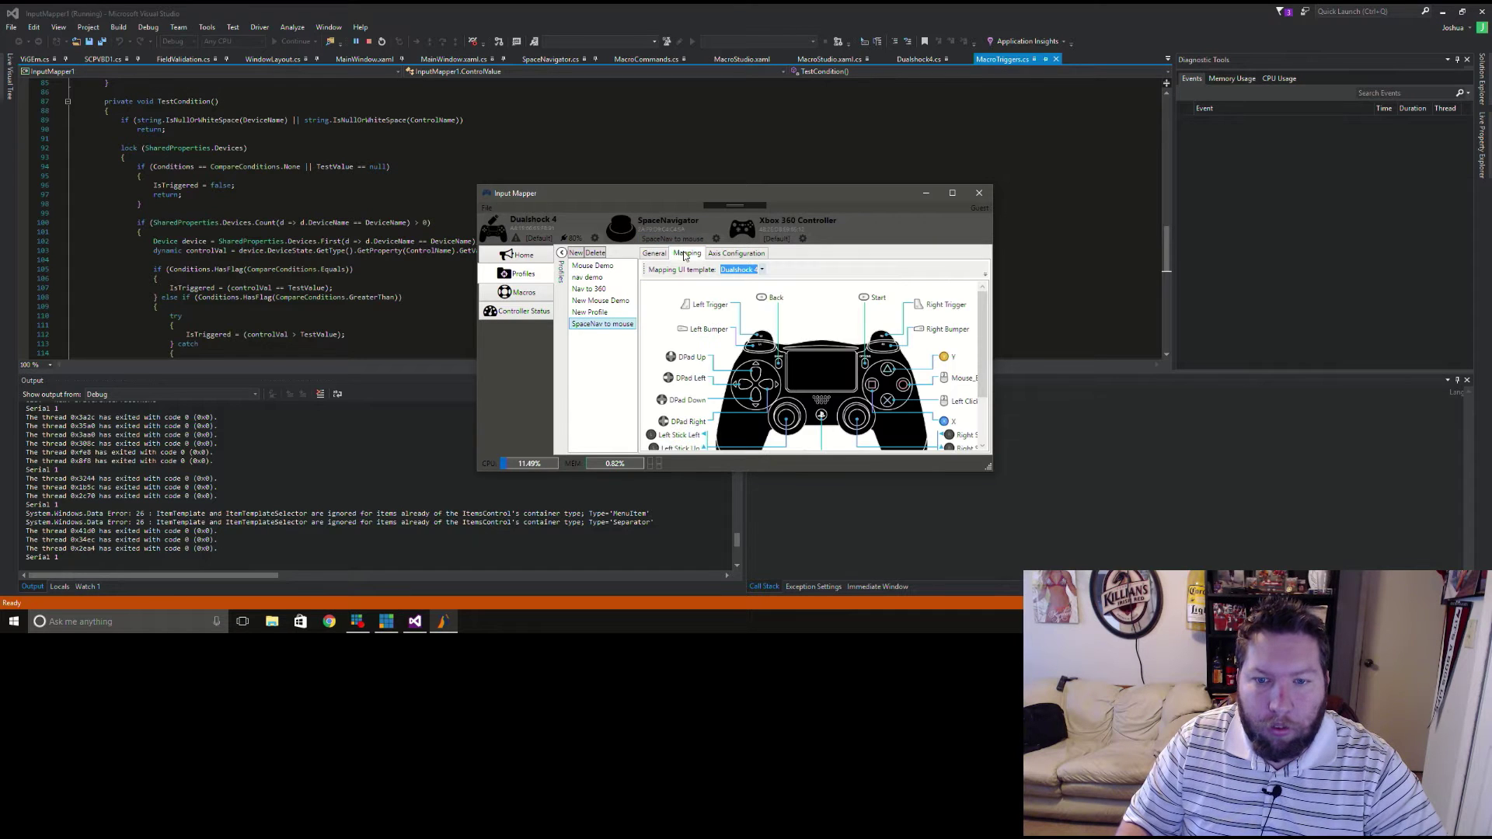
click(741, 270)
click(747, 320)
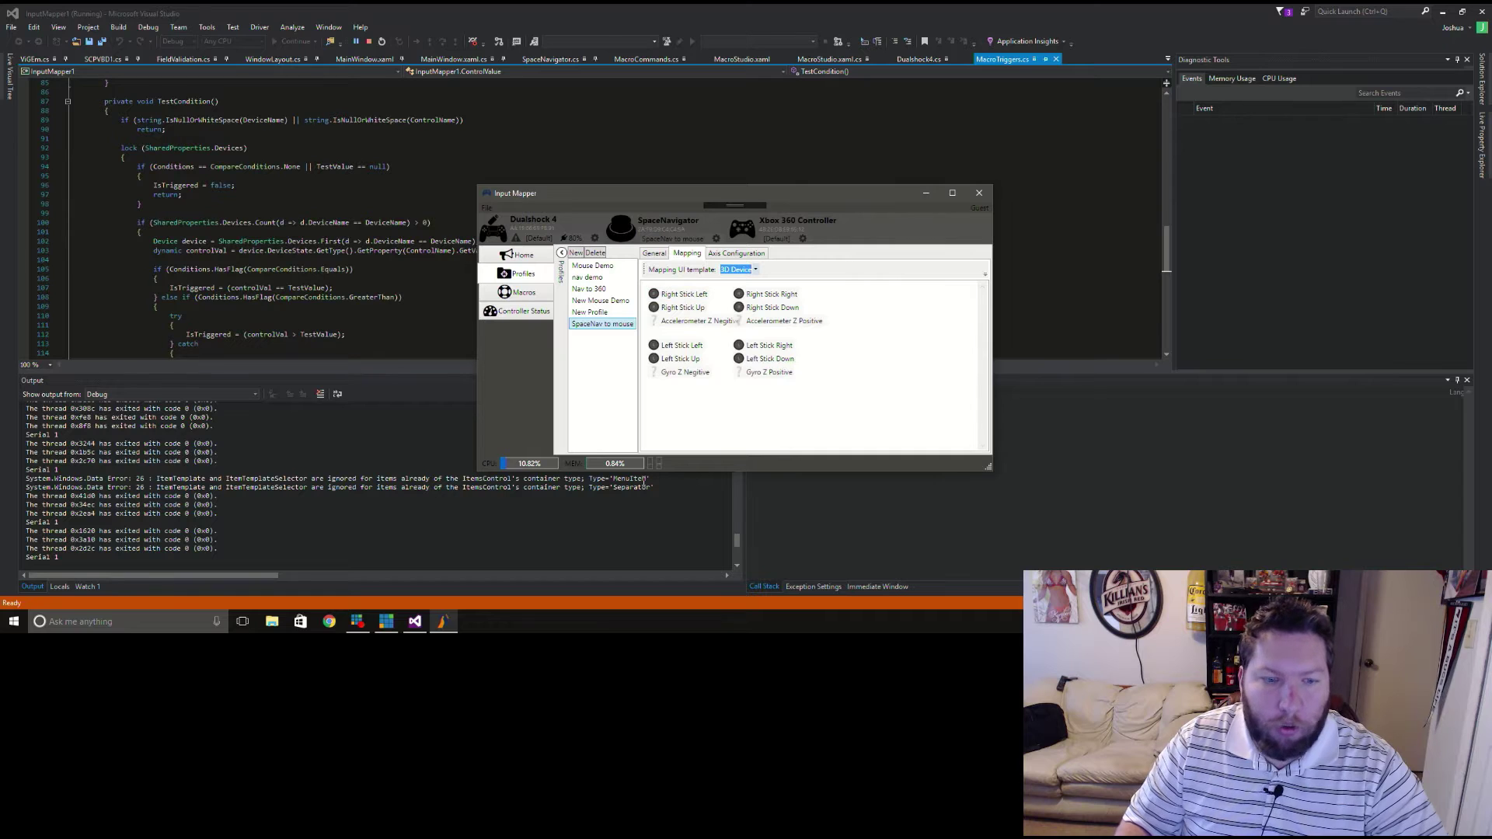
click(1450, 11)
Launch XInput Test and map Left Stick Left and Right to mouse Move Left and Move Right
click(141, 329)
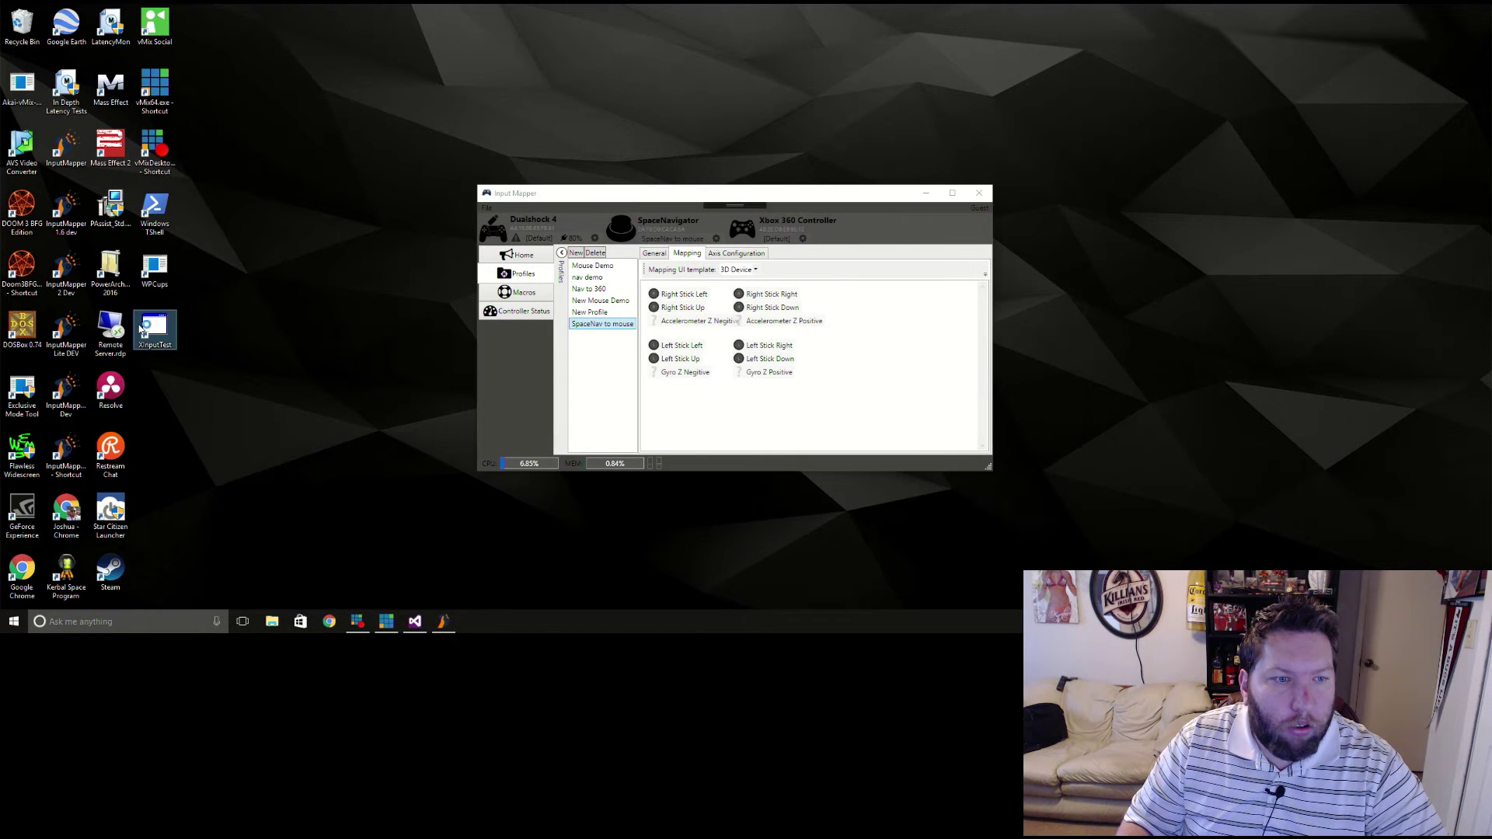
double_click(142, 330)
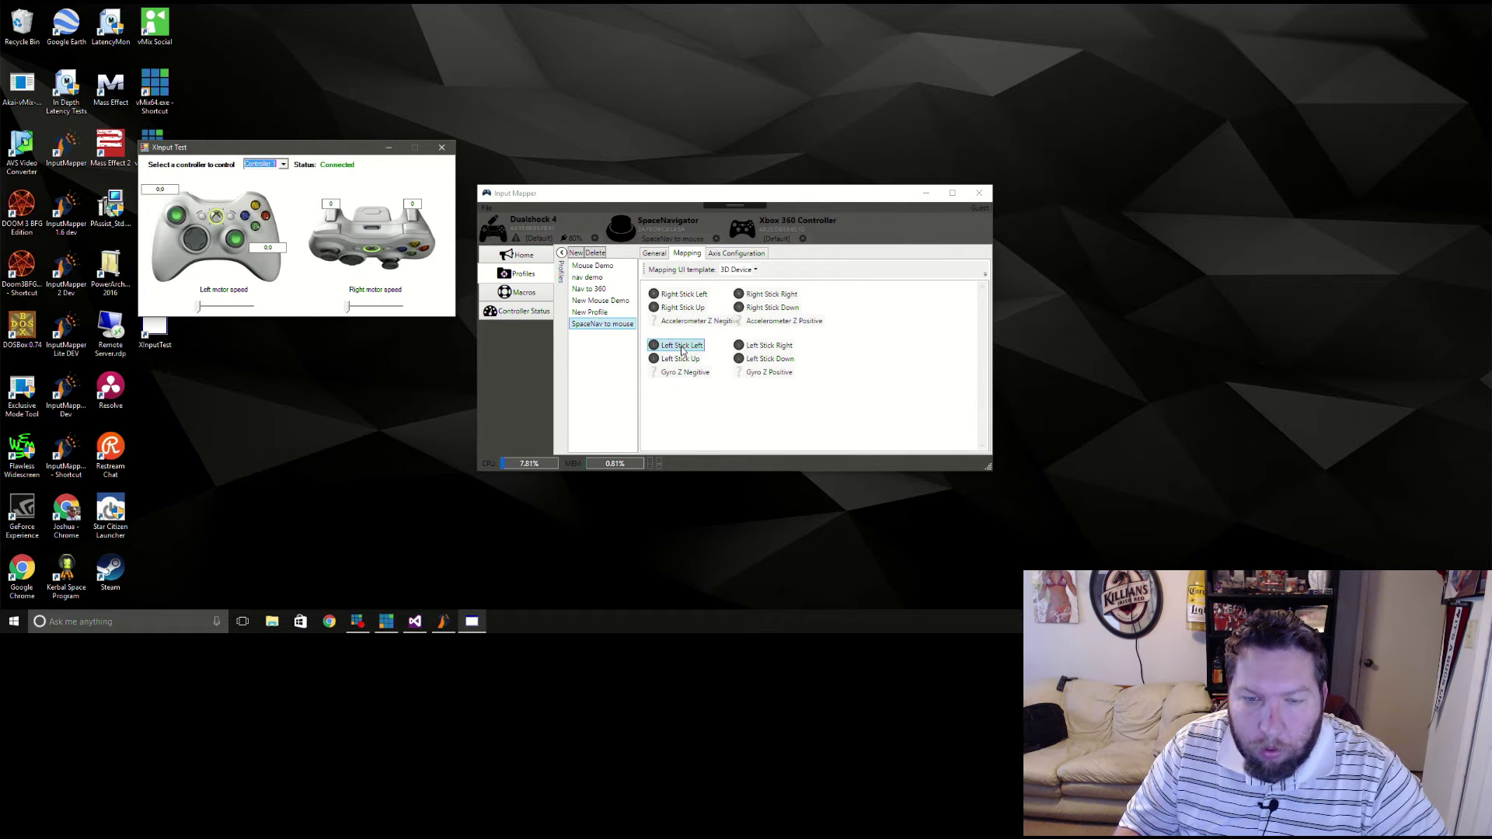
click(683, 349)
mouse_move(725, 396)
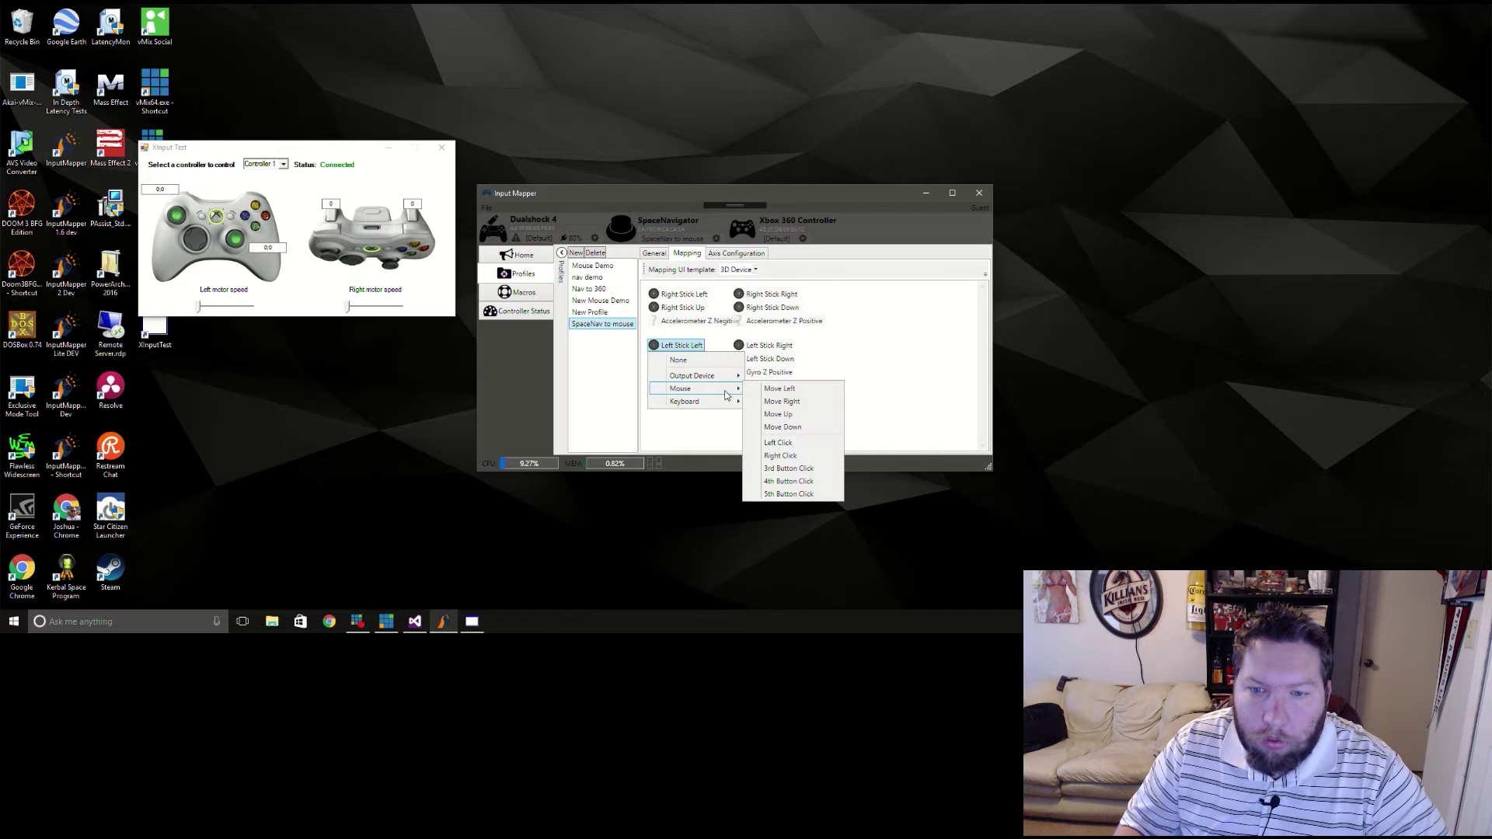
click(806, 395)
click(772, 348)
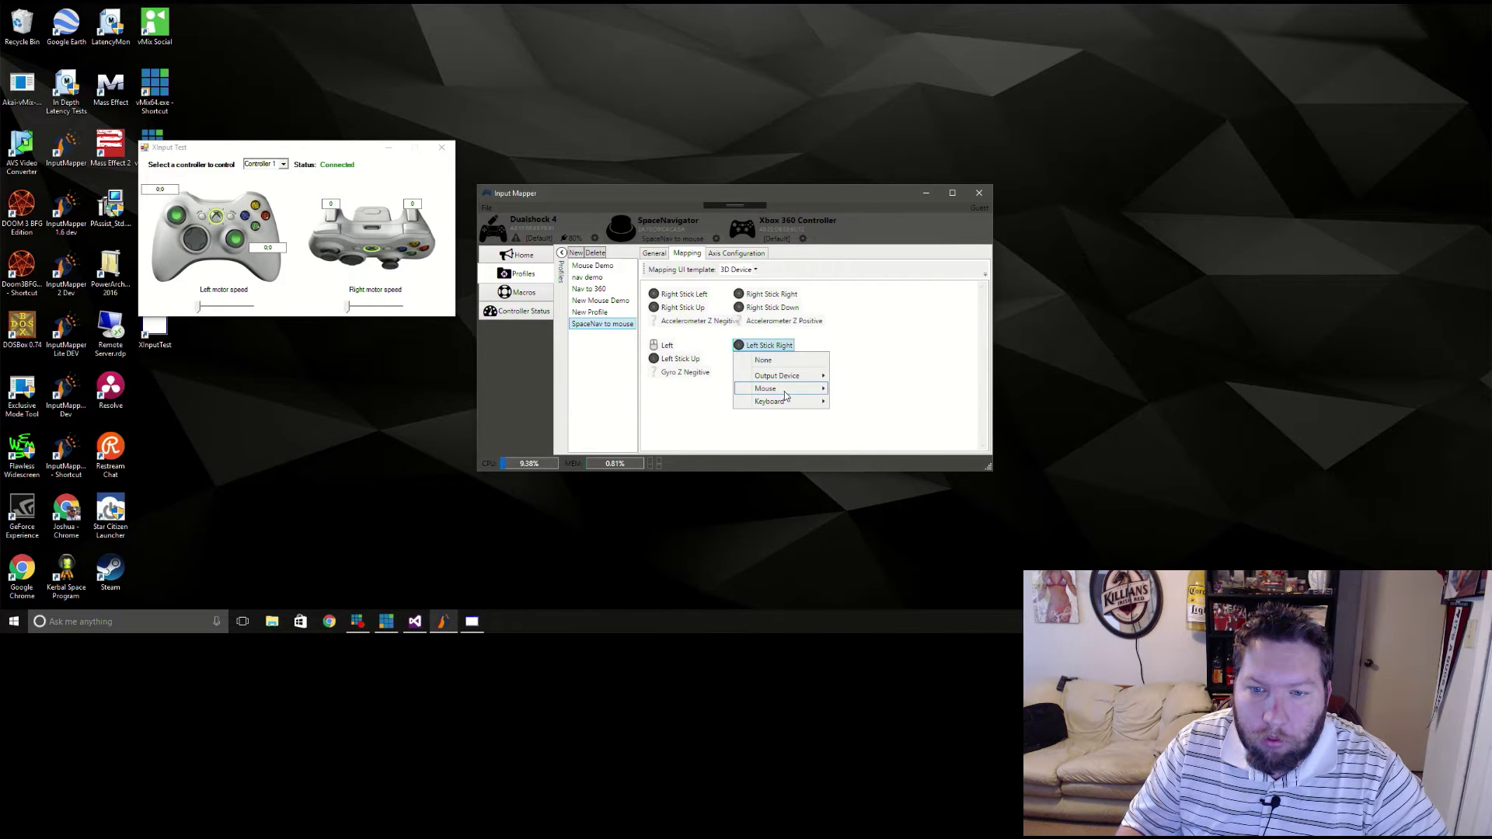
click(854, 400)
Map Left Stick Up and Down to mouse Move Up and Move Down
click(671, 362)
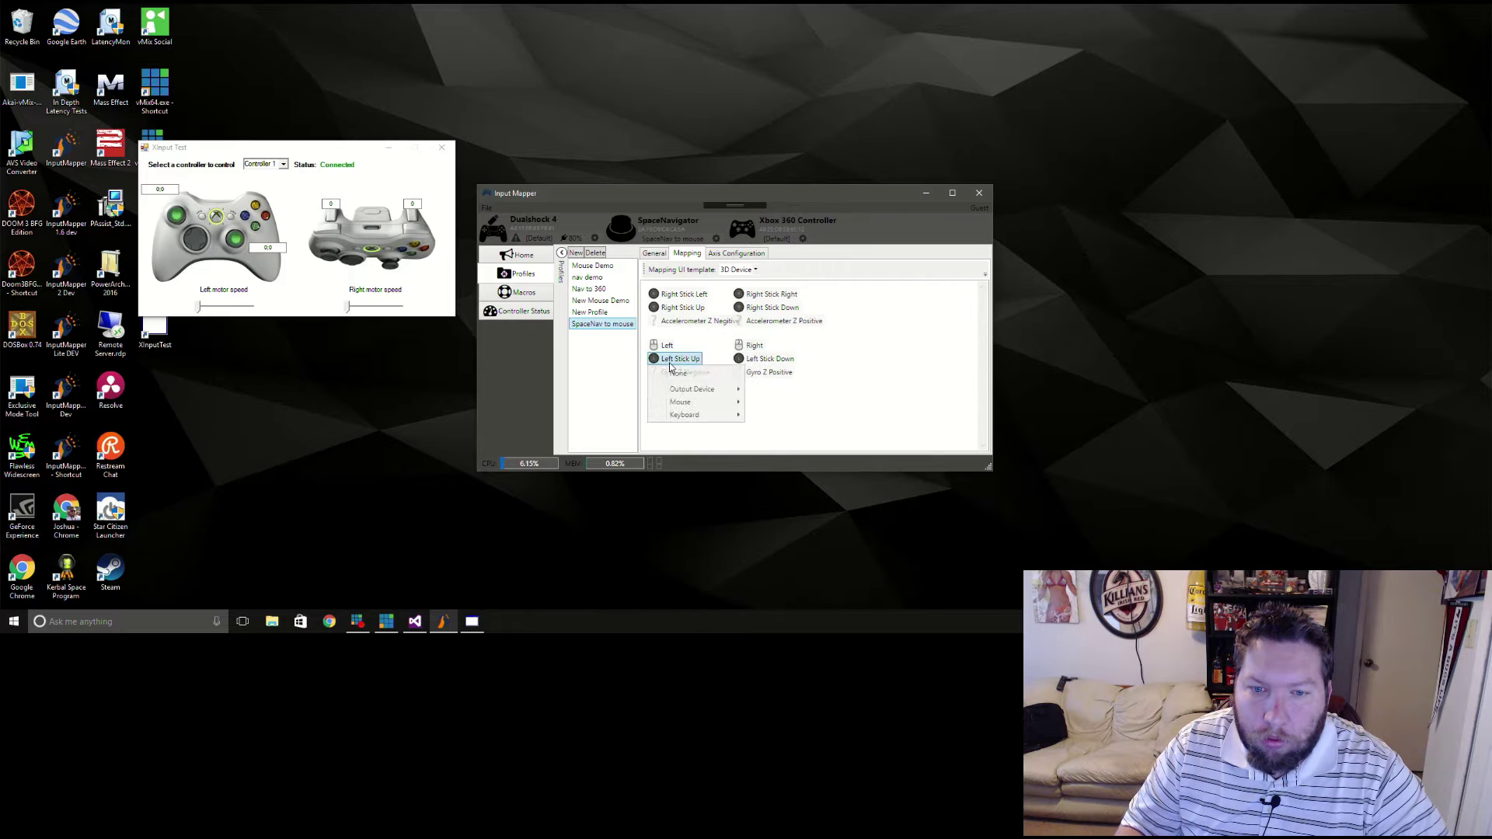
mouse_move(696, 402)
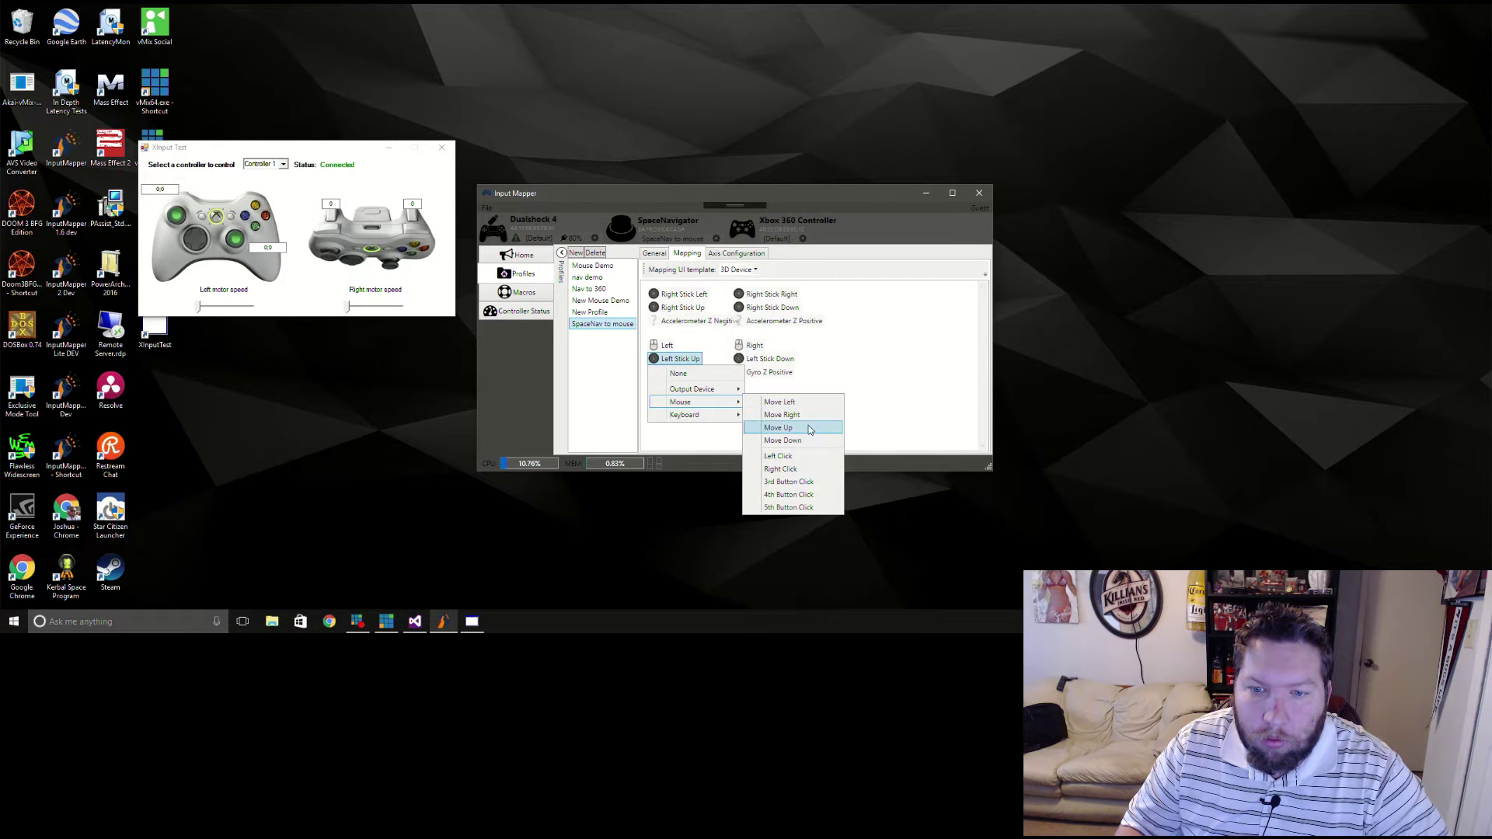
click(808, 428)
click(769, 359)
mouse_move(798, 412)
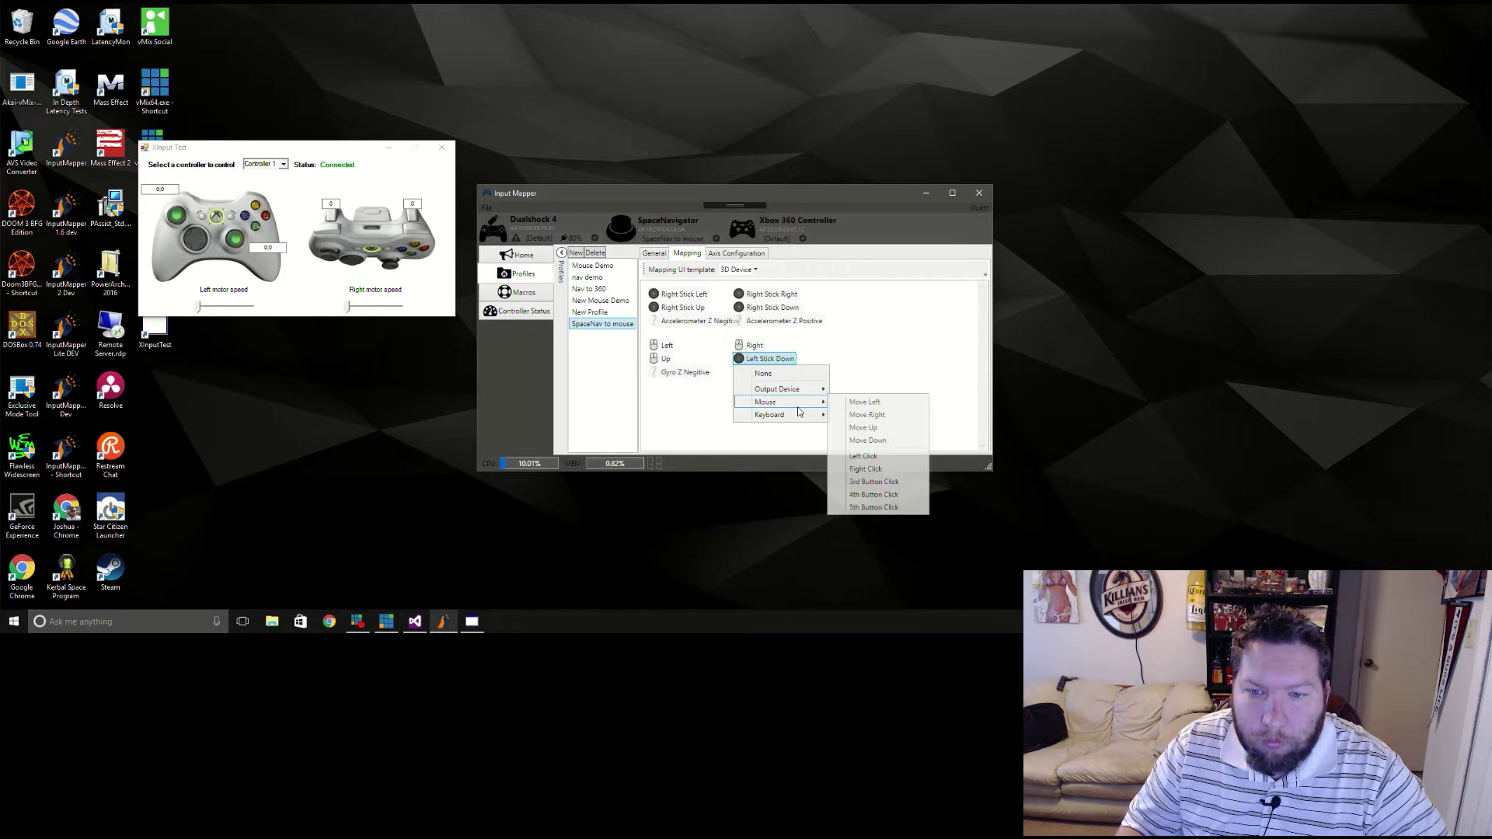
click(867, 440)
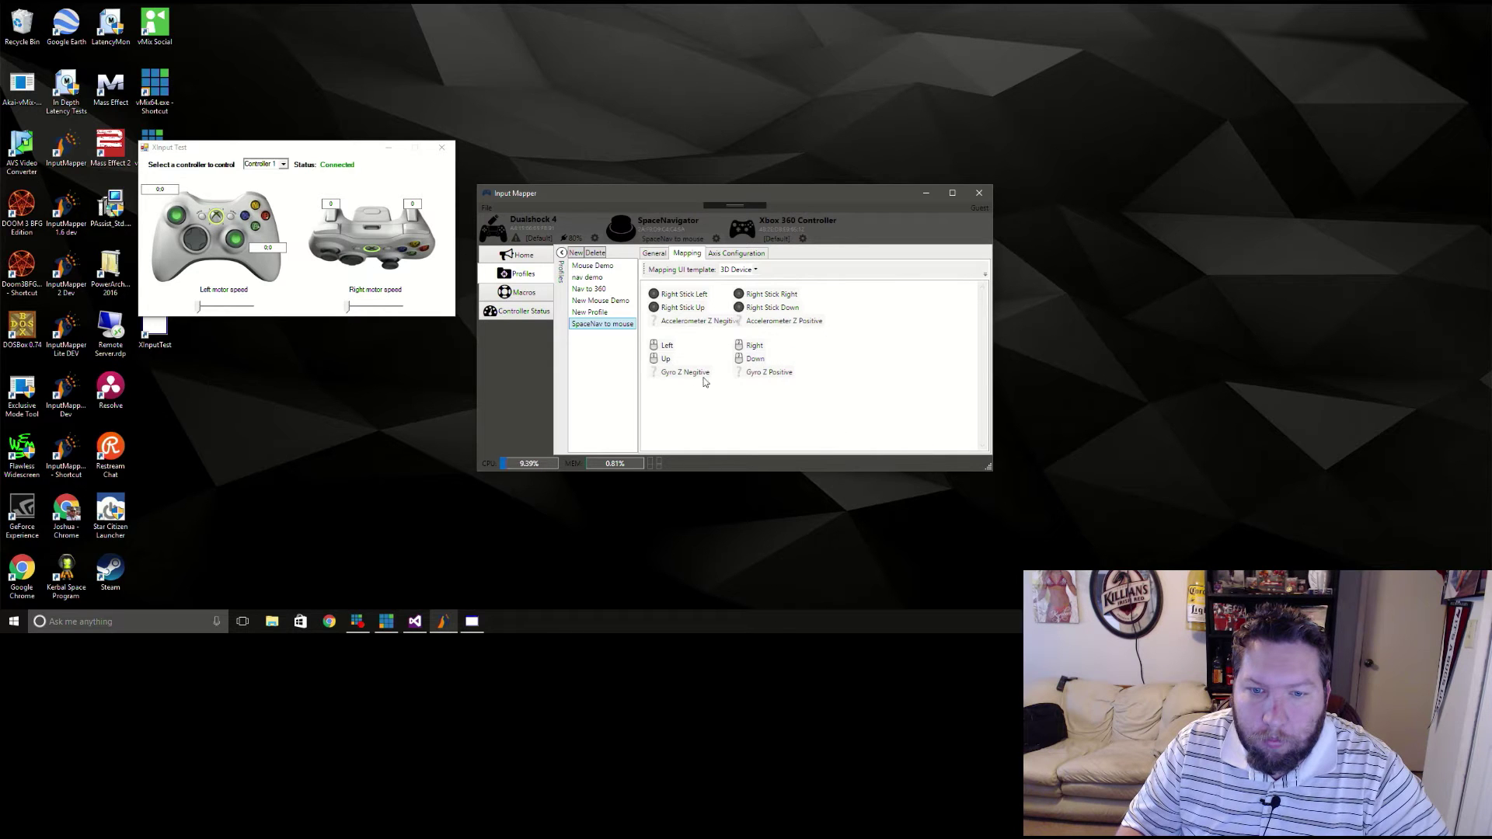
Map Gyro Z Negative to Left Click and Gyro Z Positive to Mouse_Button2
click(695, 375)
mouse_move(708, 423)
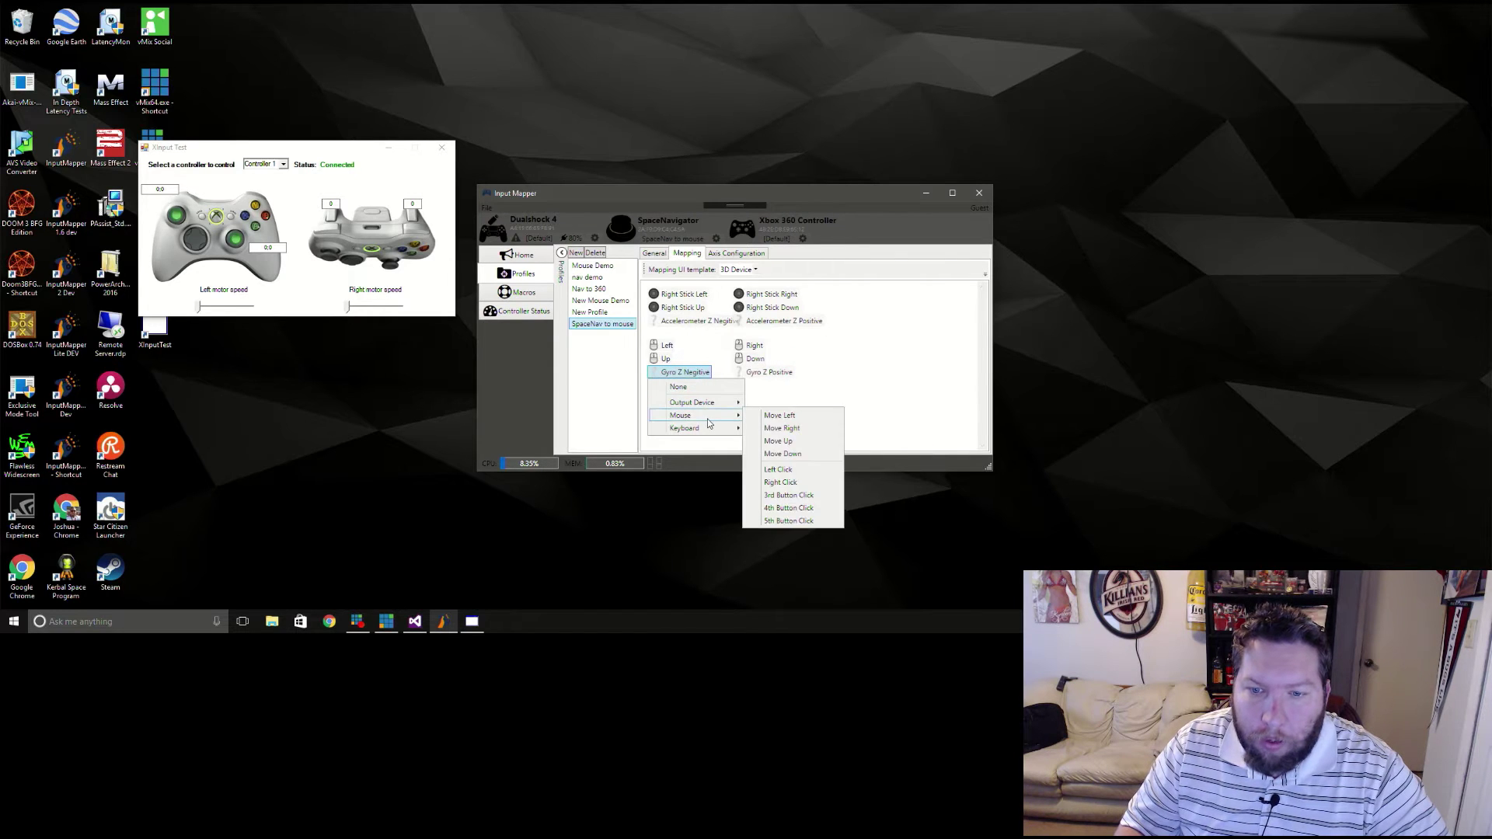
click(798, 469)
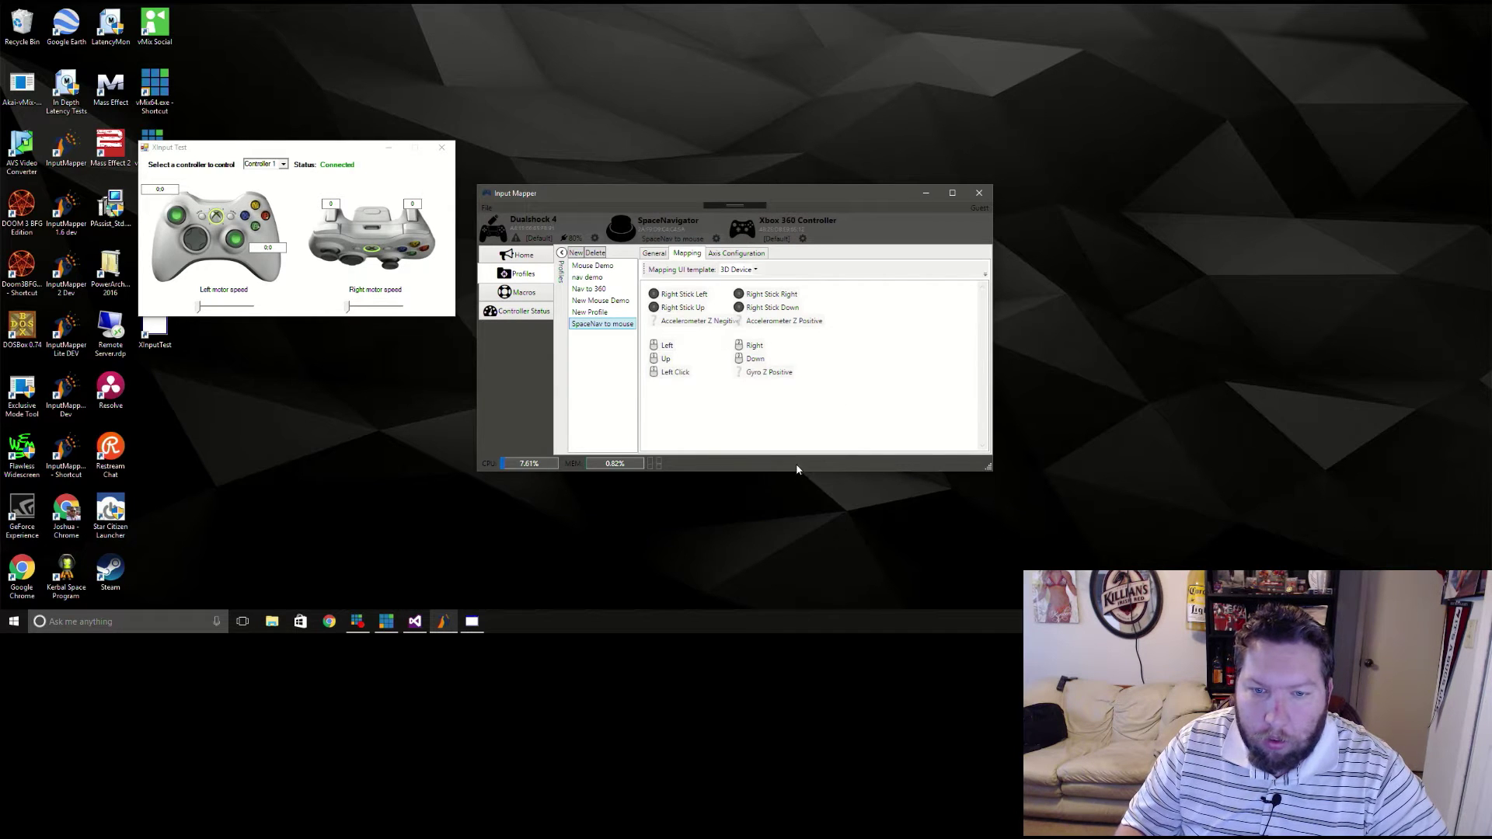
click(752, 377)
mouse_move(787, 417)
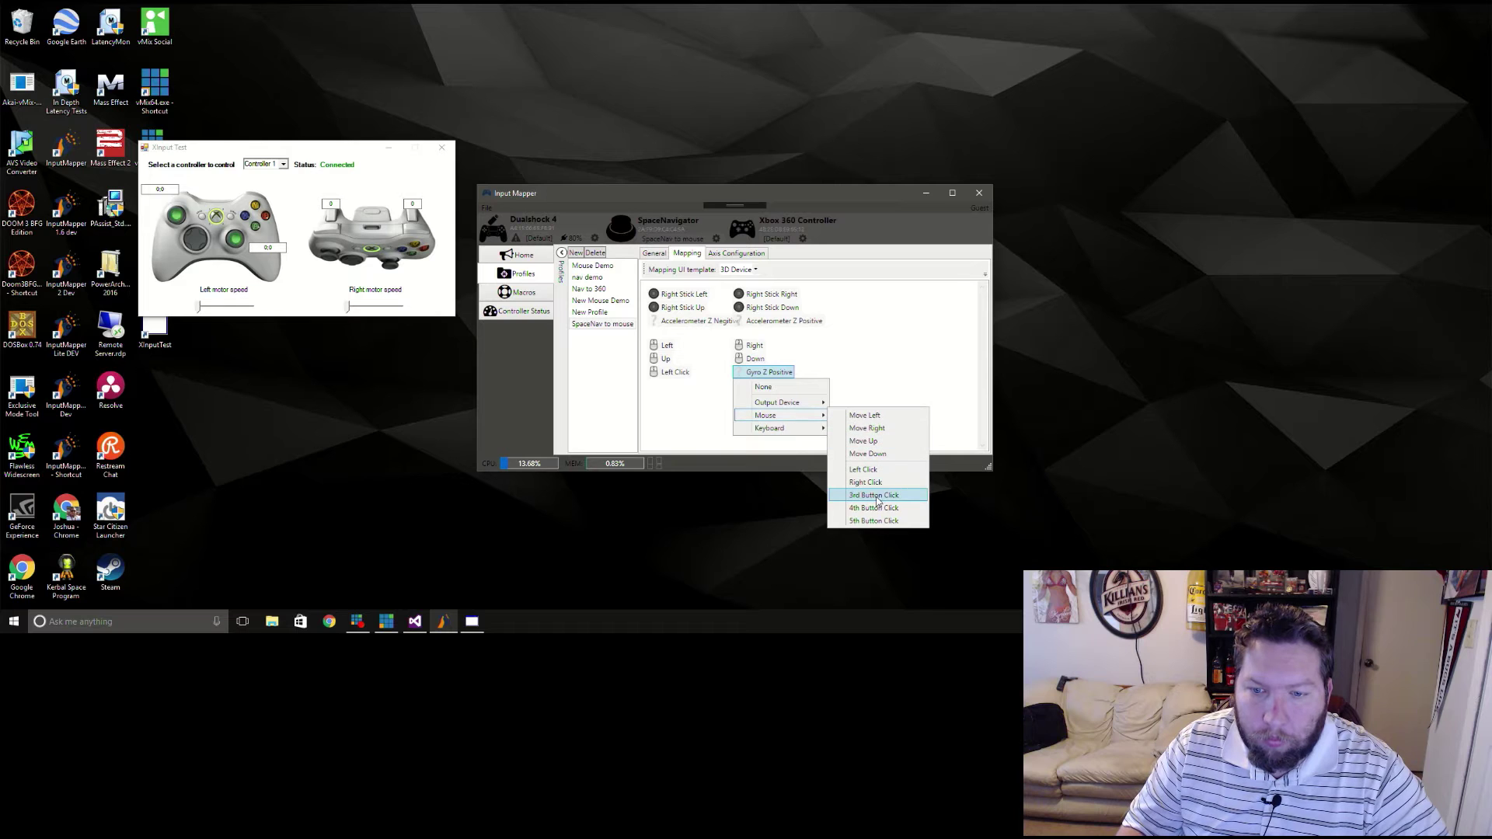
click(879, 483)
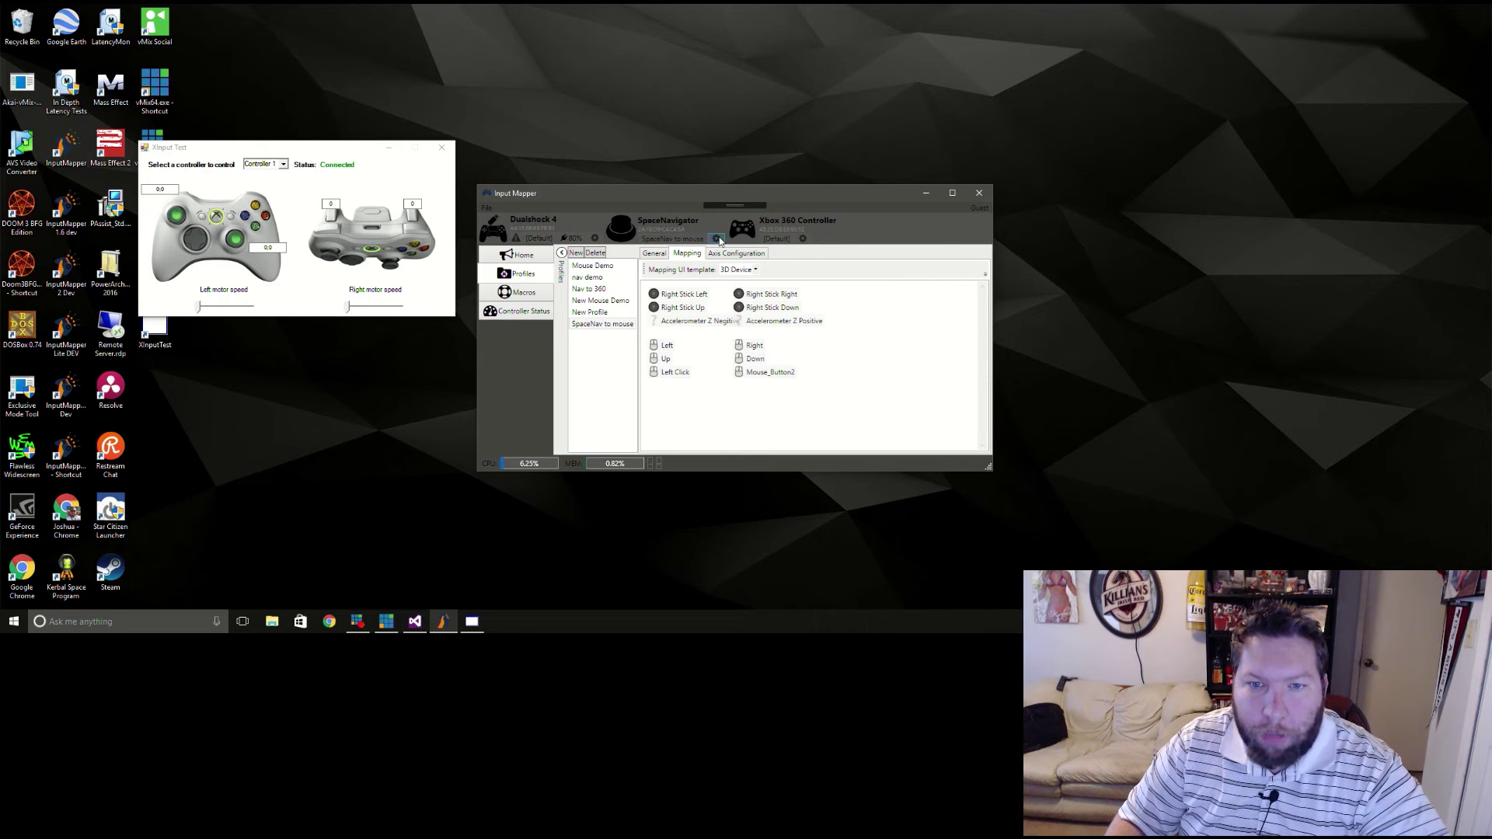
click(715, 239)
Show the SpaceNavigator's details with Controller and deviceState expanded down to its axis values
click(738, 253)
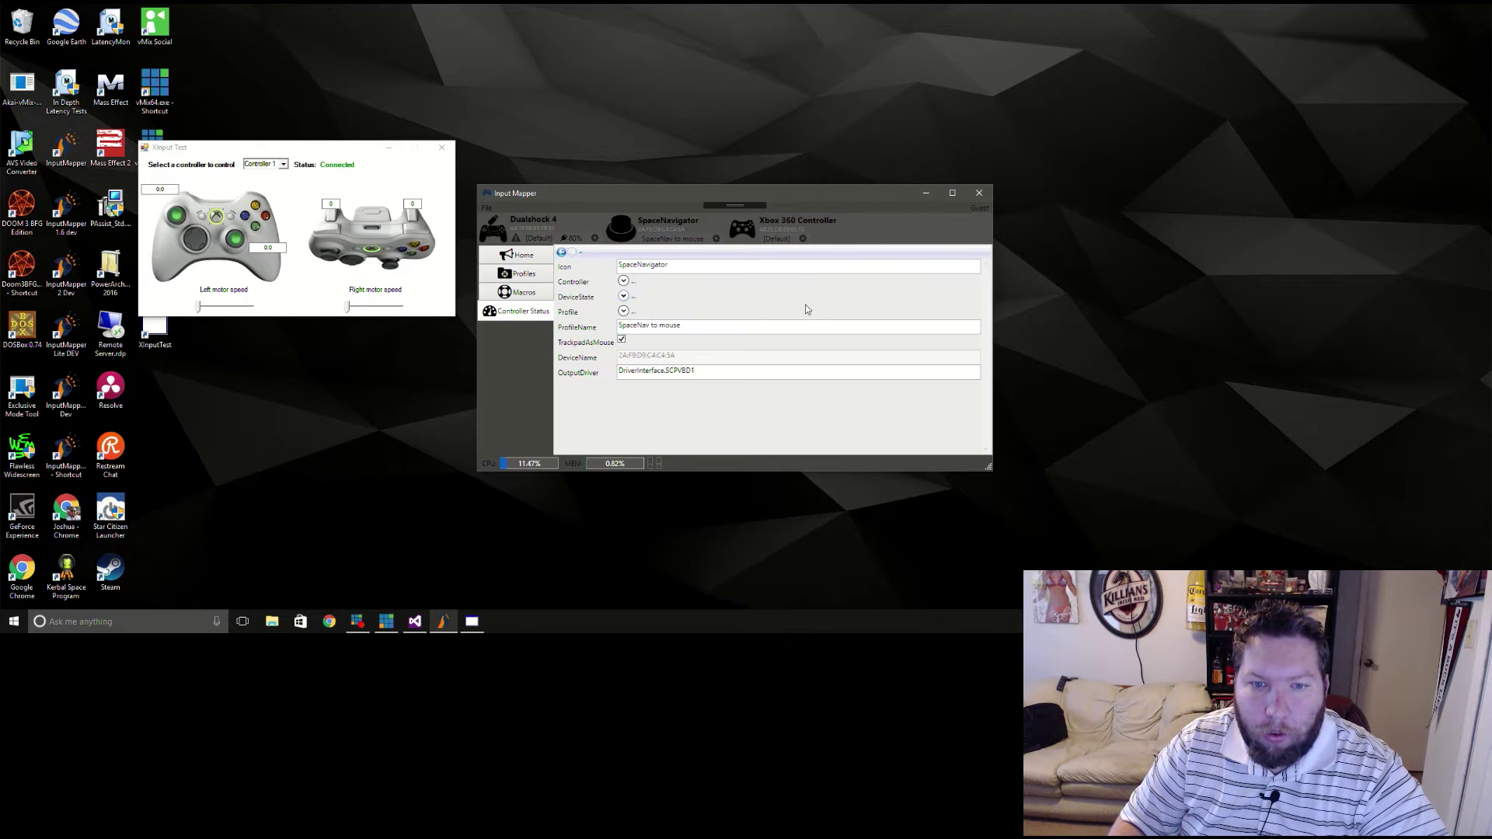
click(624, 281)
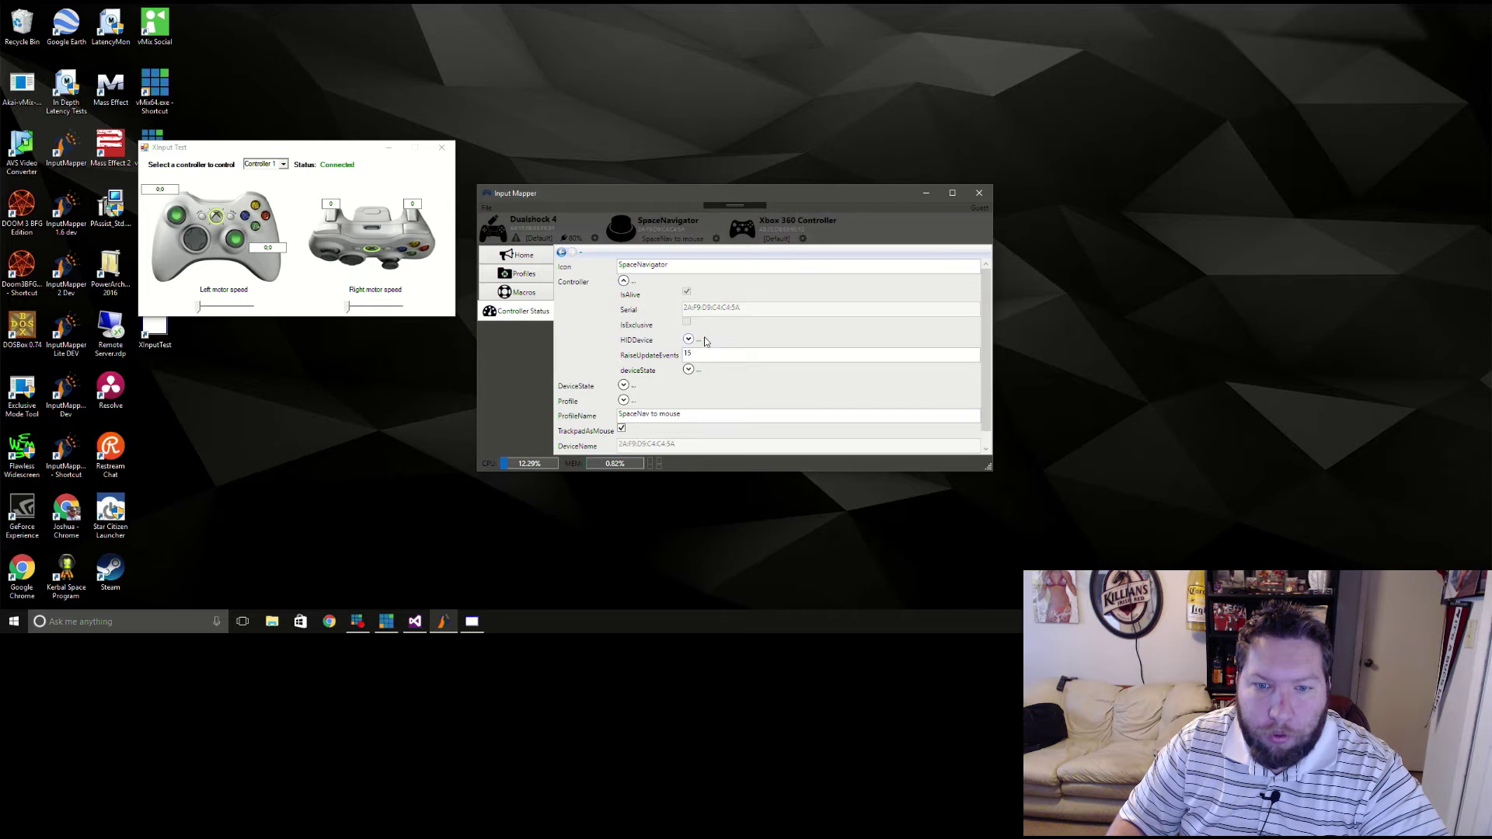
click(688, 370)
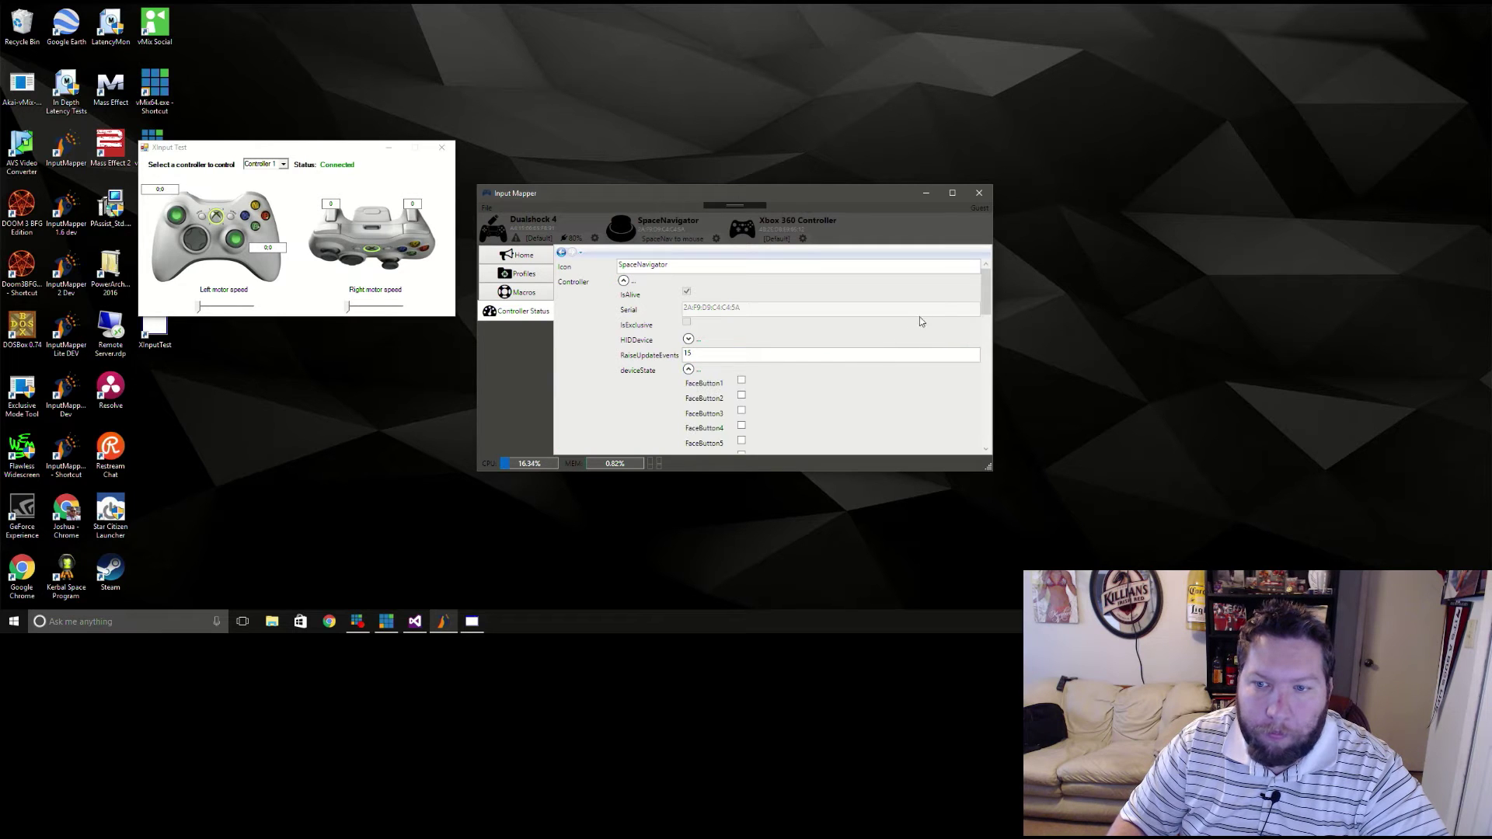
drag(986, 299, 995, 419)
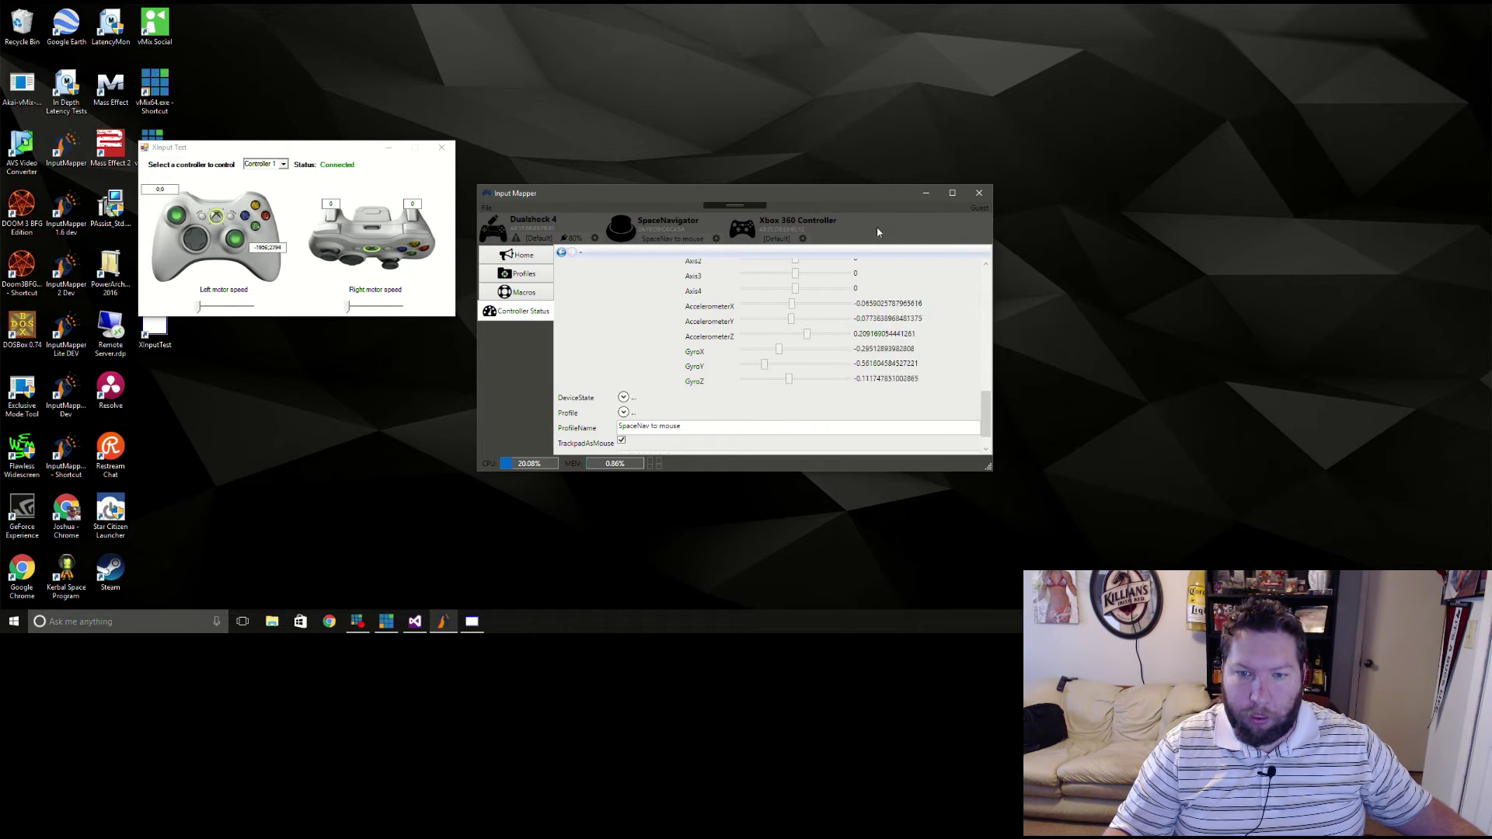
click(851, 479)
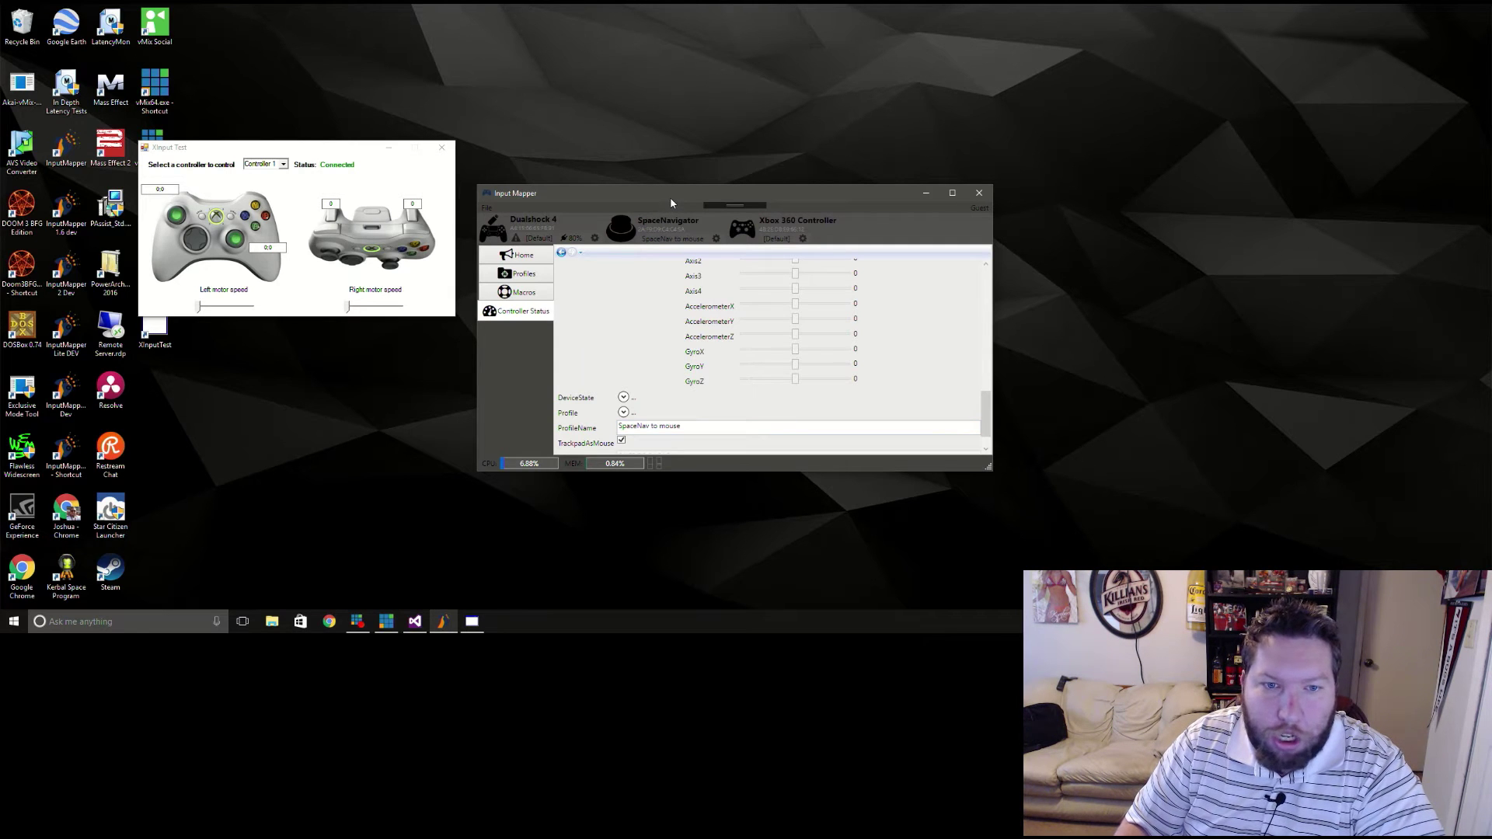
drag(671, 199, 712, 195)
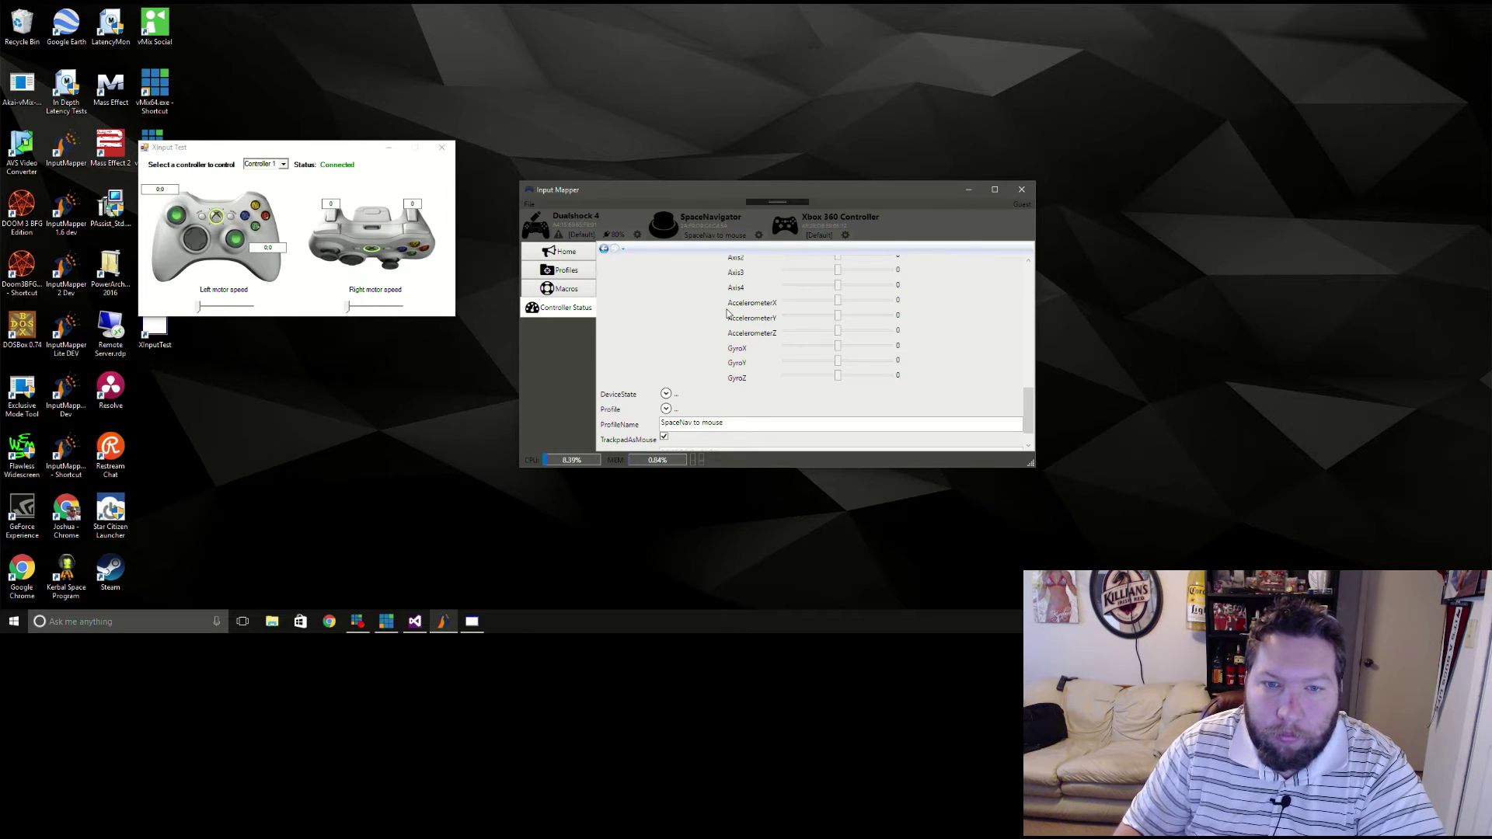
Start a new Macro Studio from the Macros page and centre its window on screen
click(547, 289)
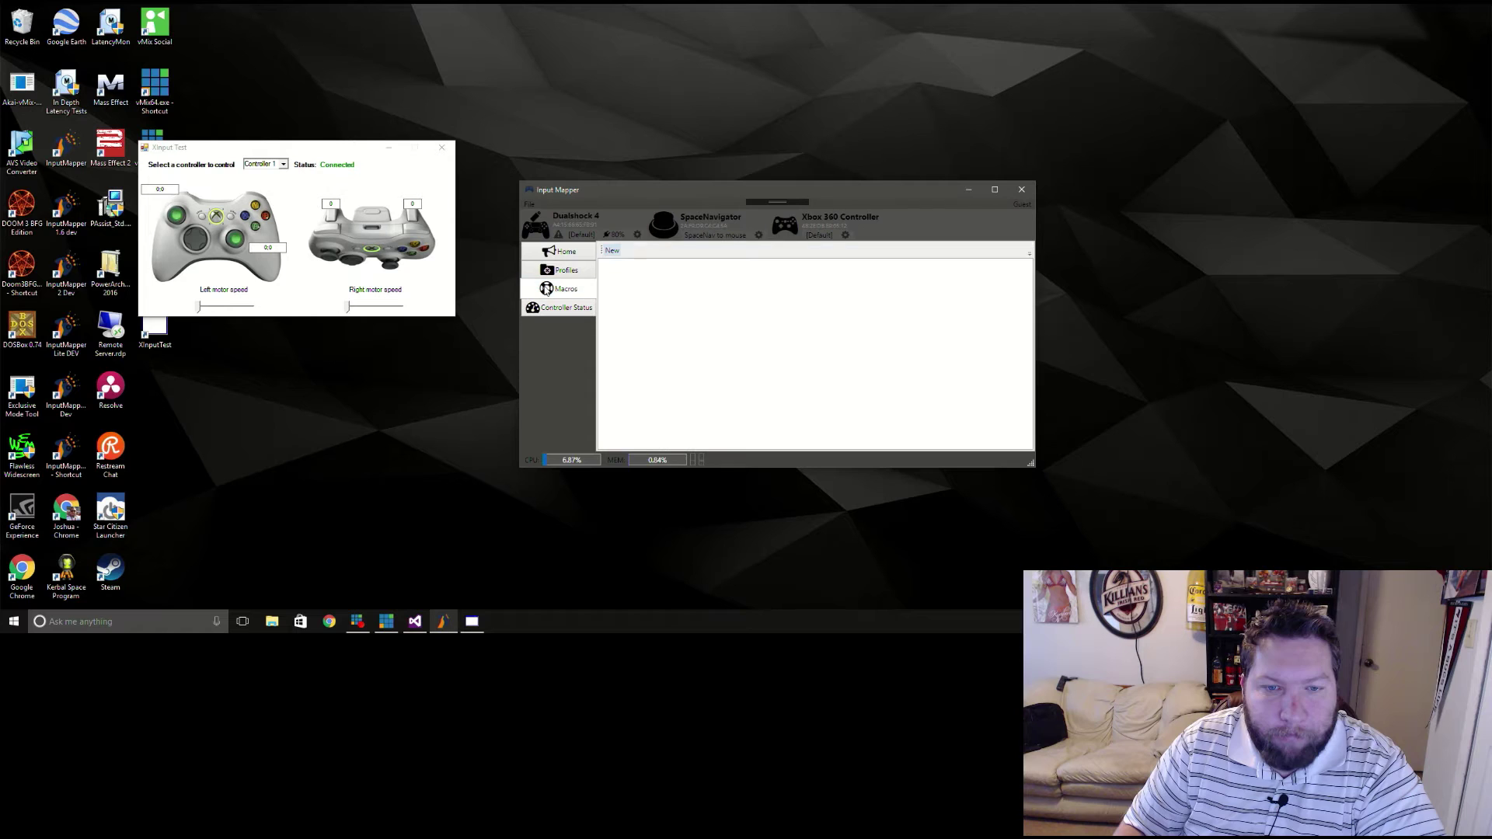
click(613, 251)
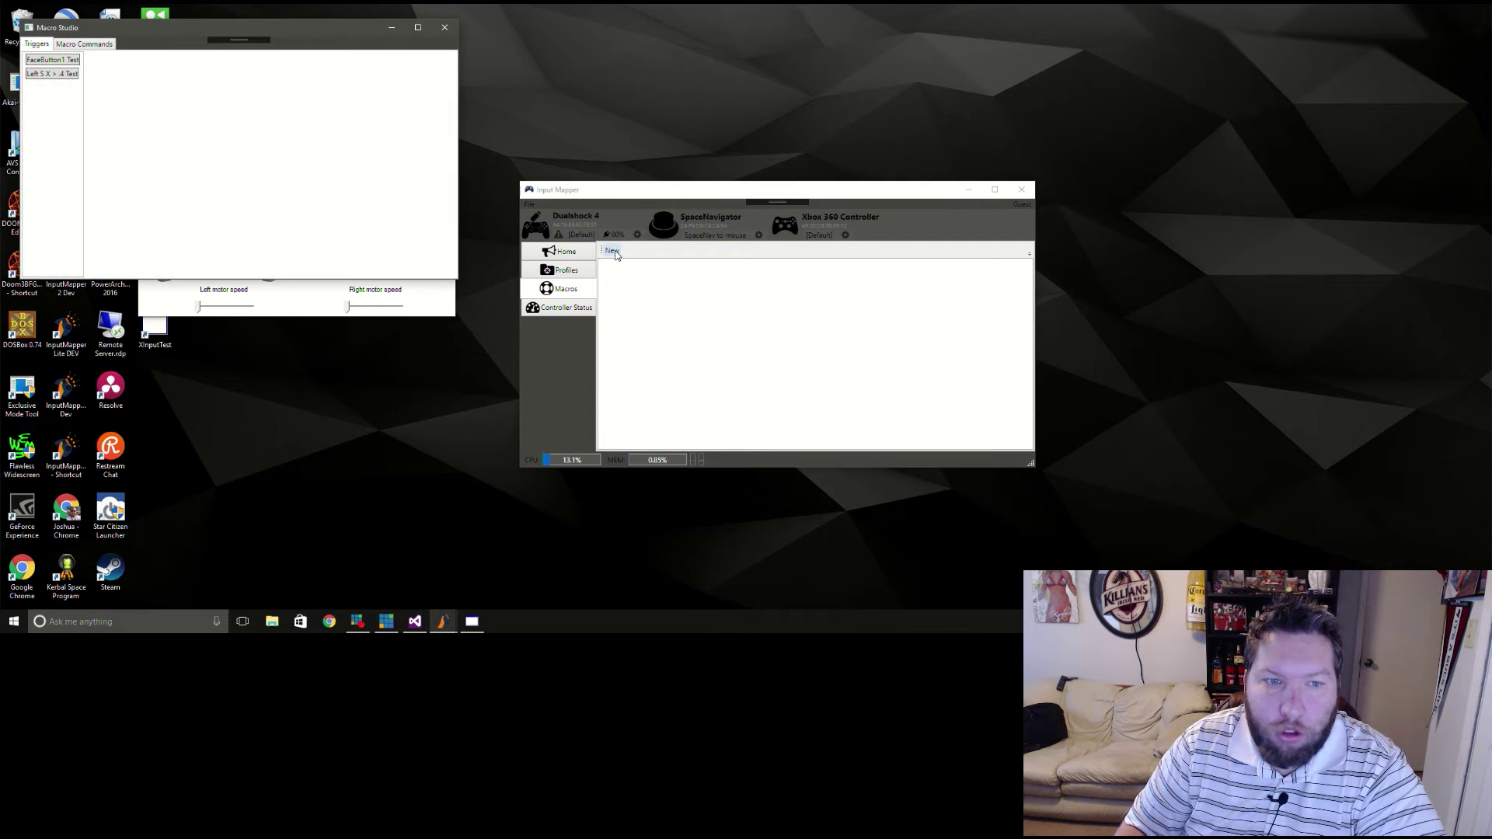
drag(241, 36, 712, 294)
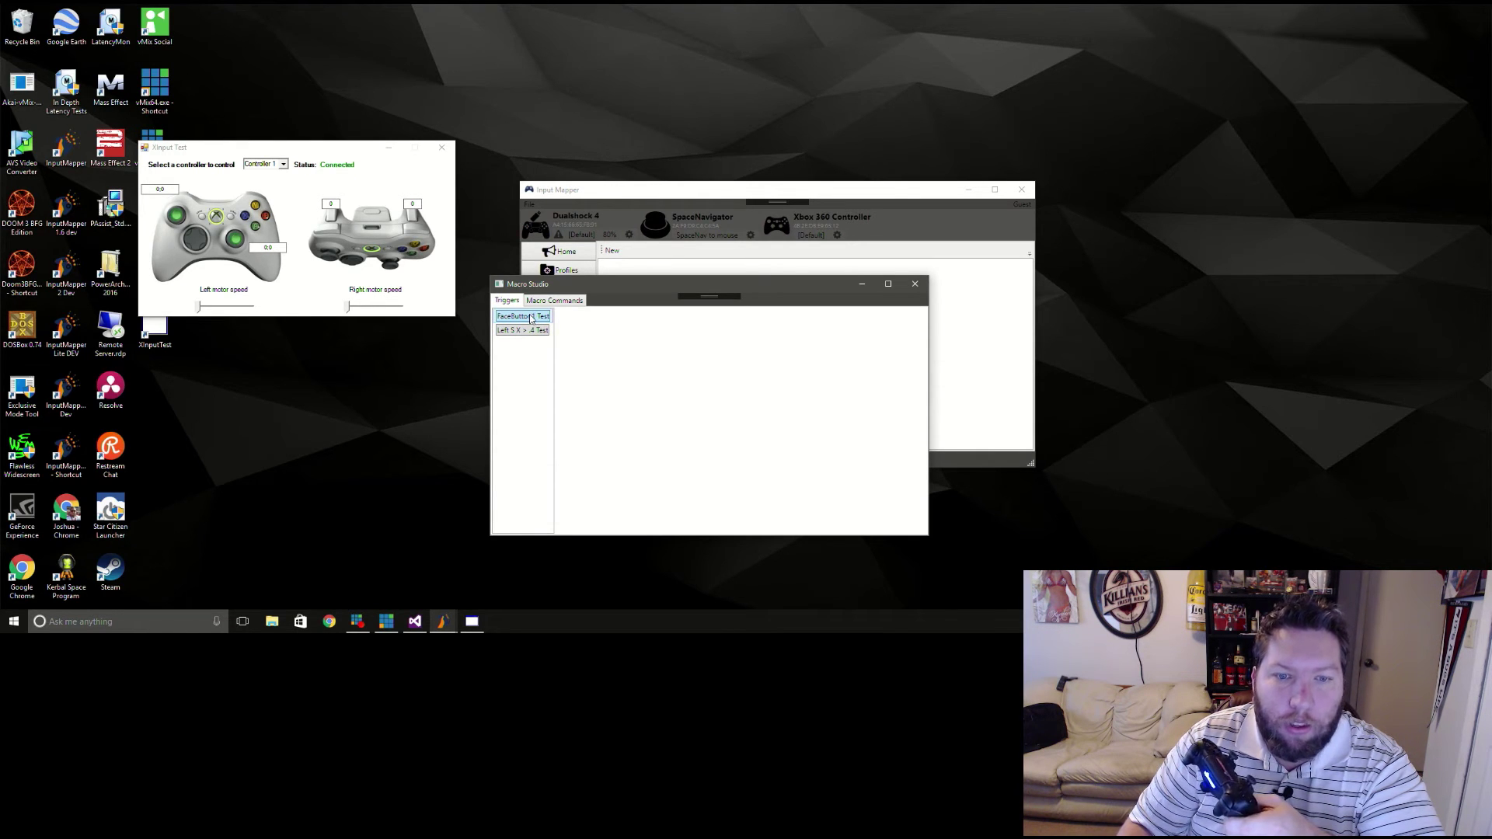
Test the FaceButton1 Test and Left S X > .4 triggers, both returning False
click(526, 320)
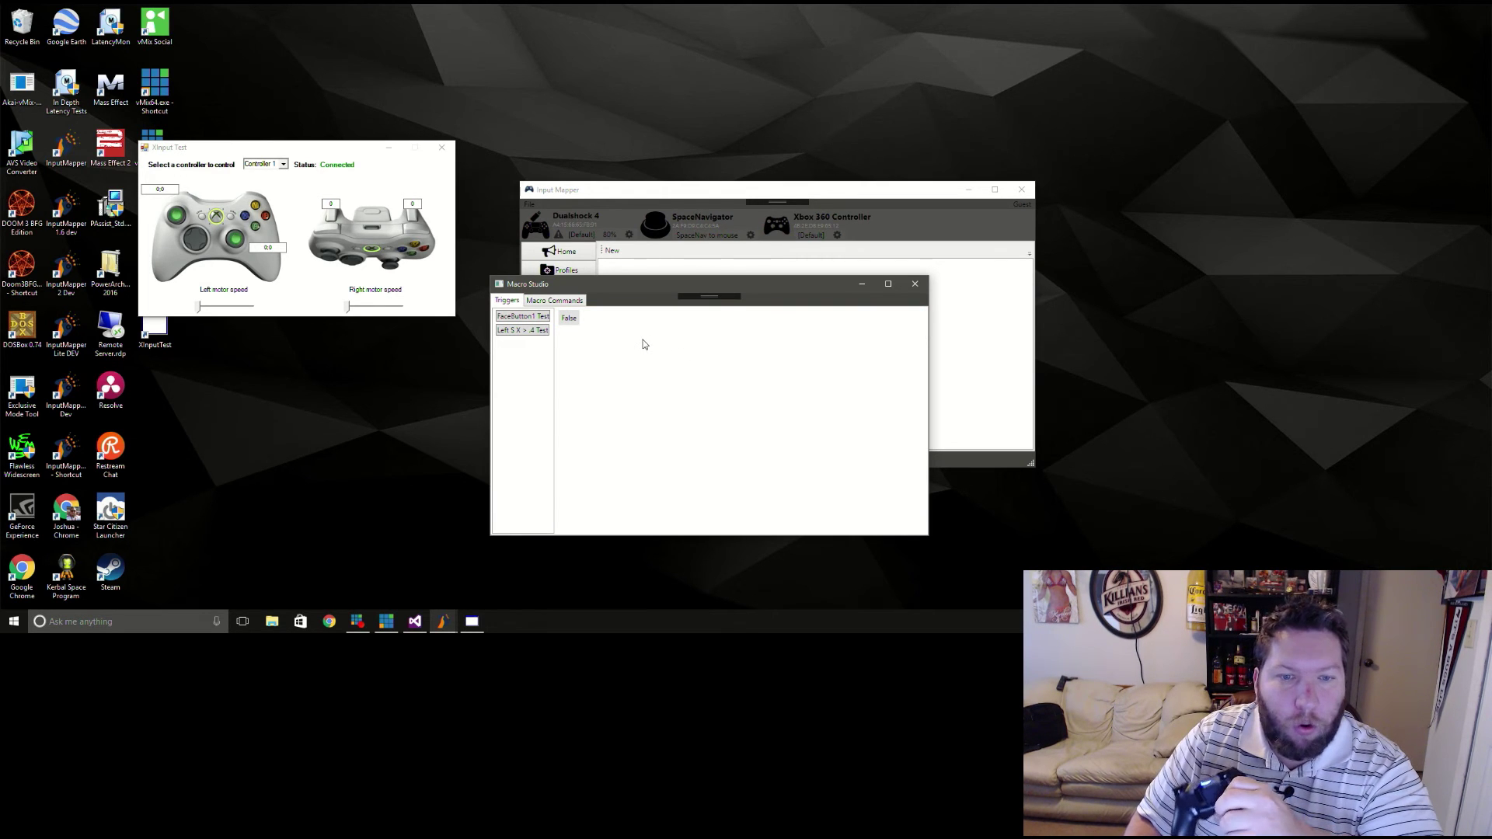
click(543, 332)
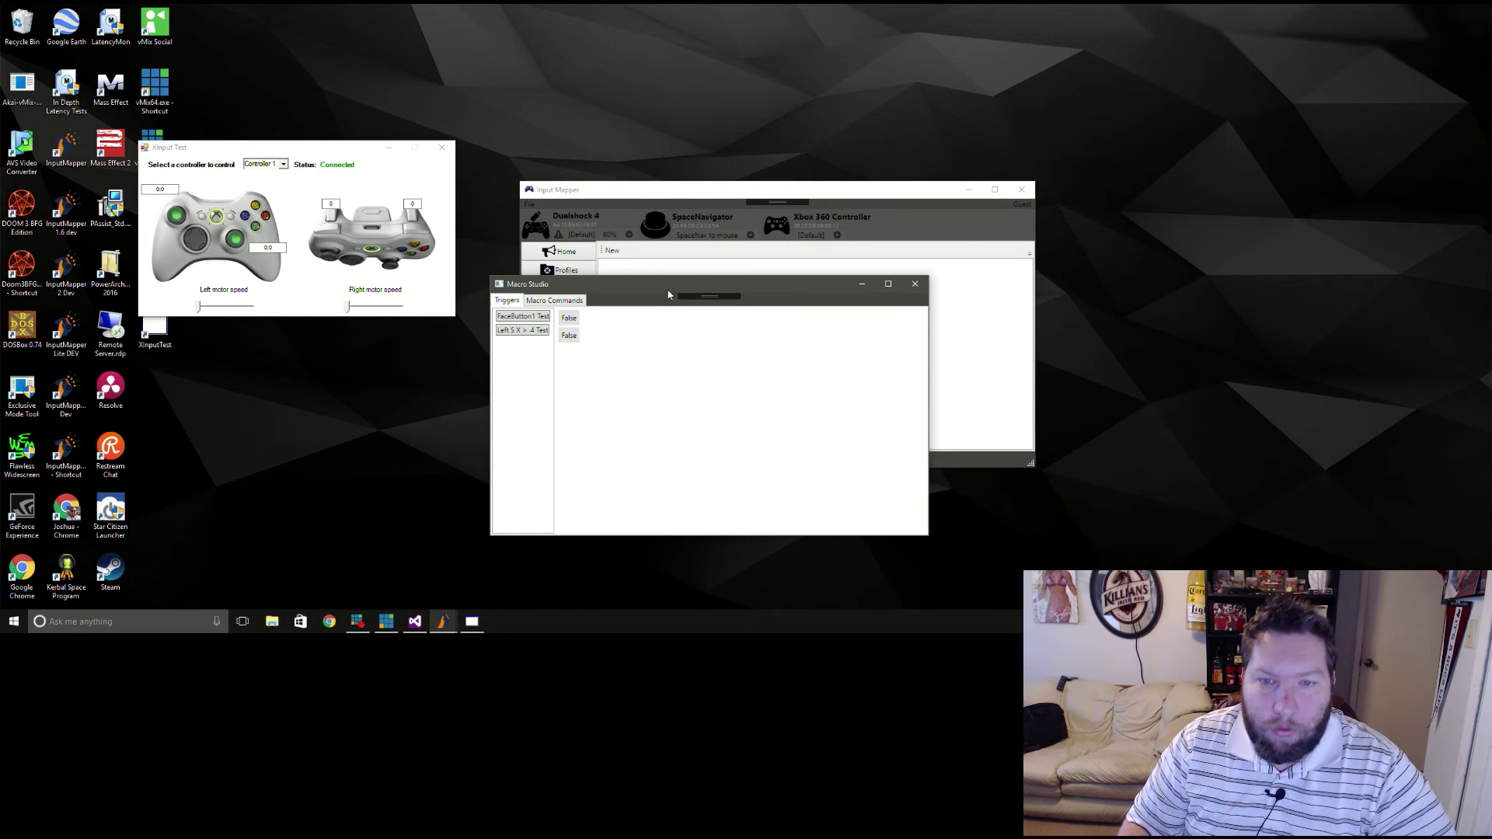
mouse_move(669, 295)
mouse_down()
mouse_move(693, 341)
mouse_move(661, 304)
mouse_up()
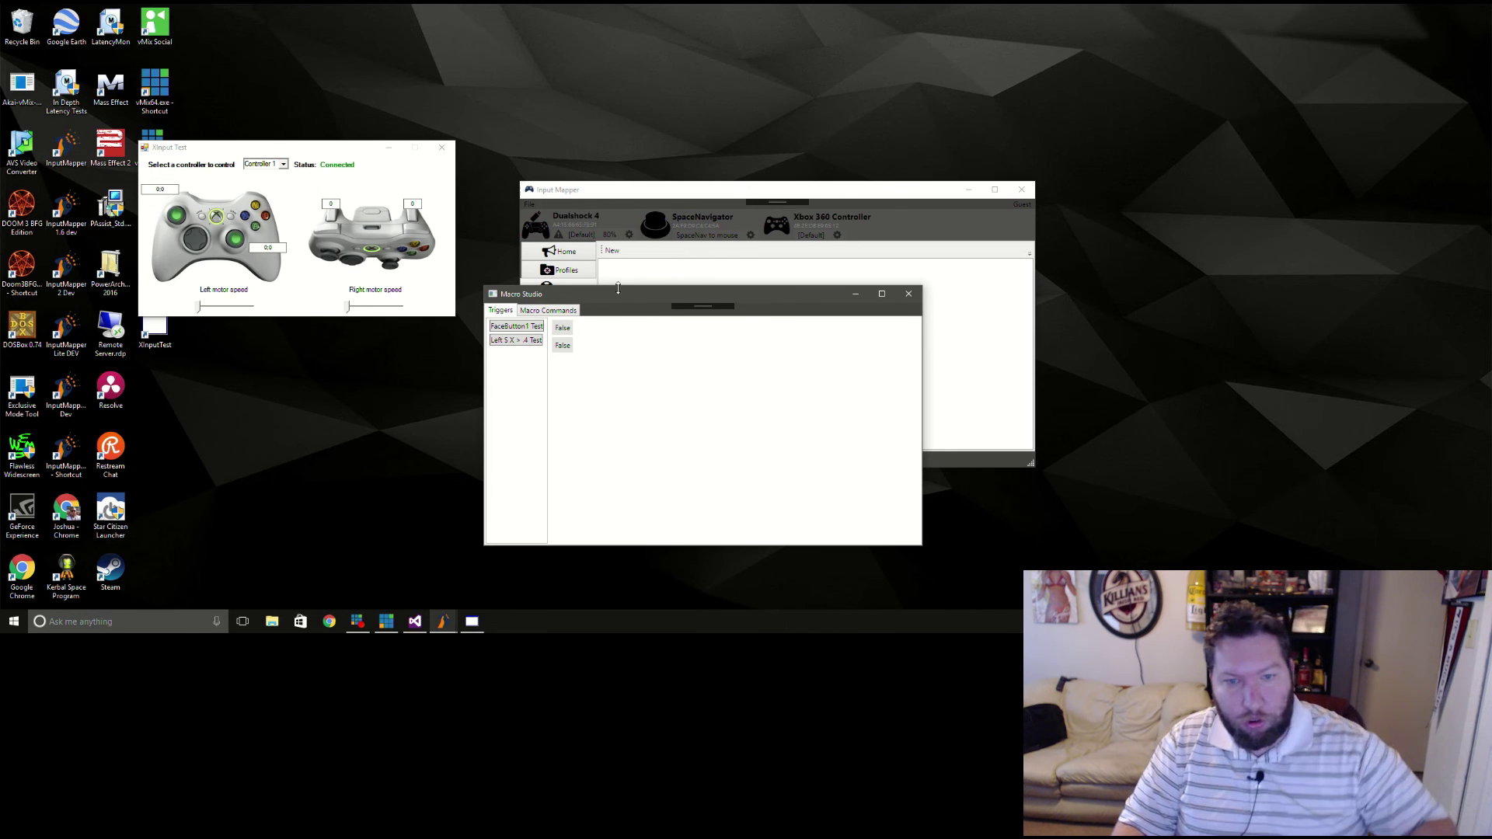
drag(635, 303, 625, 310)
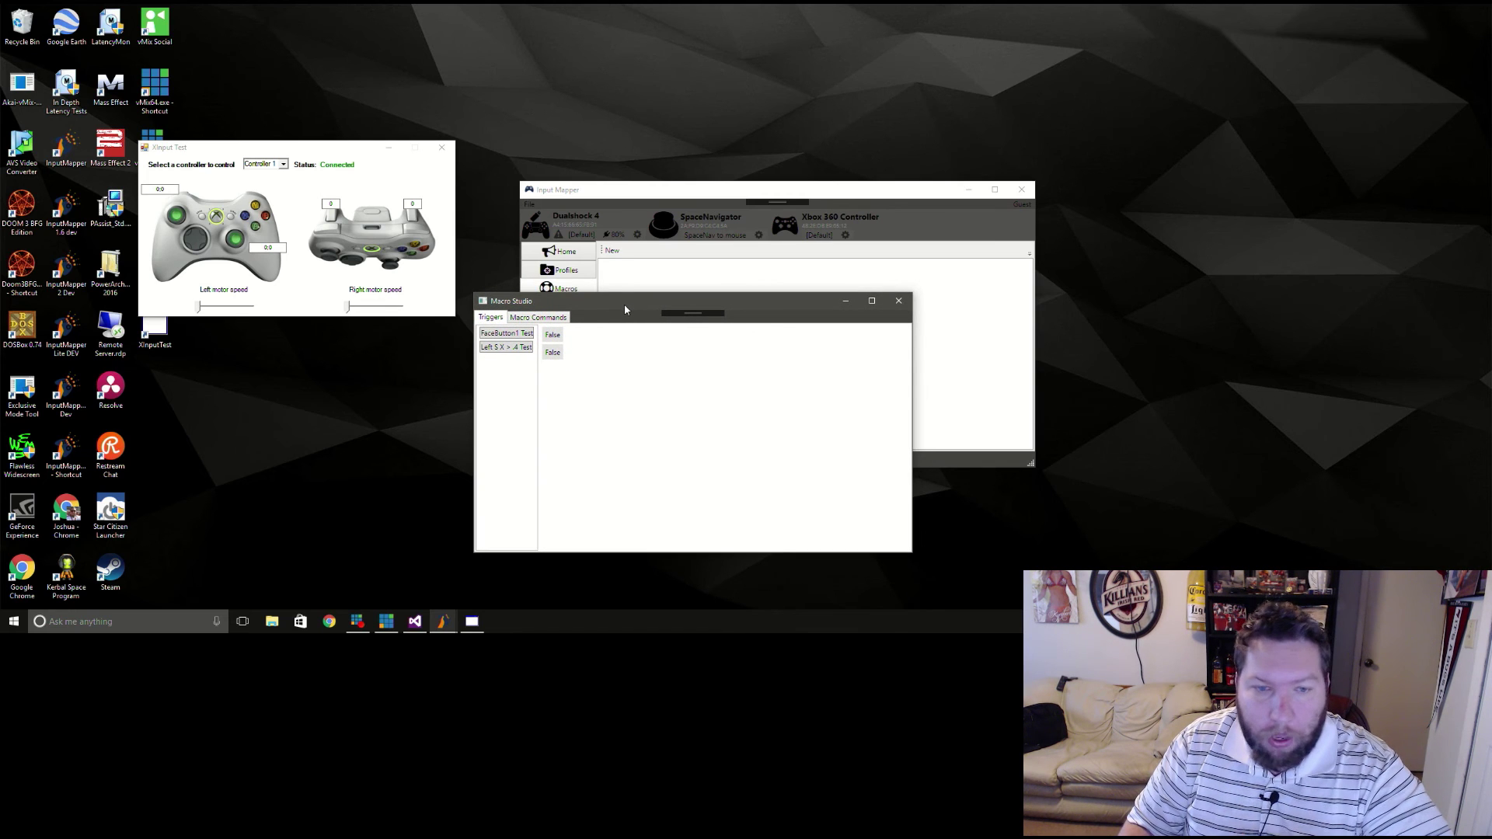